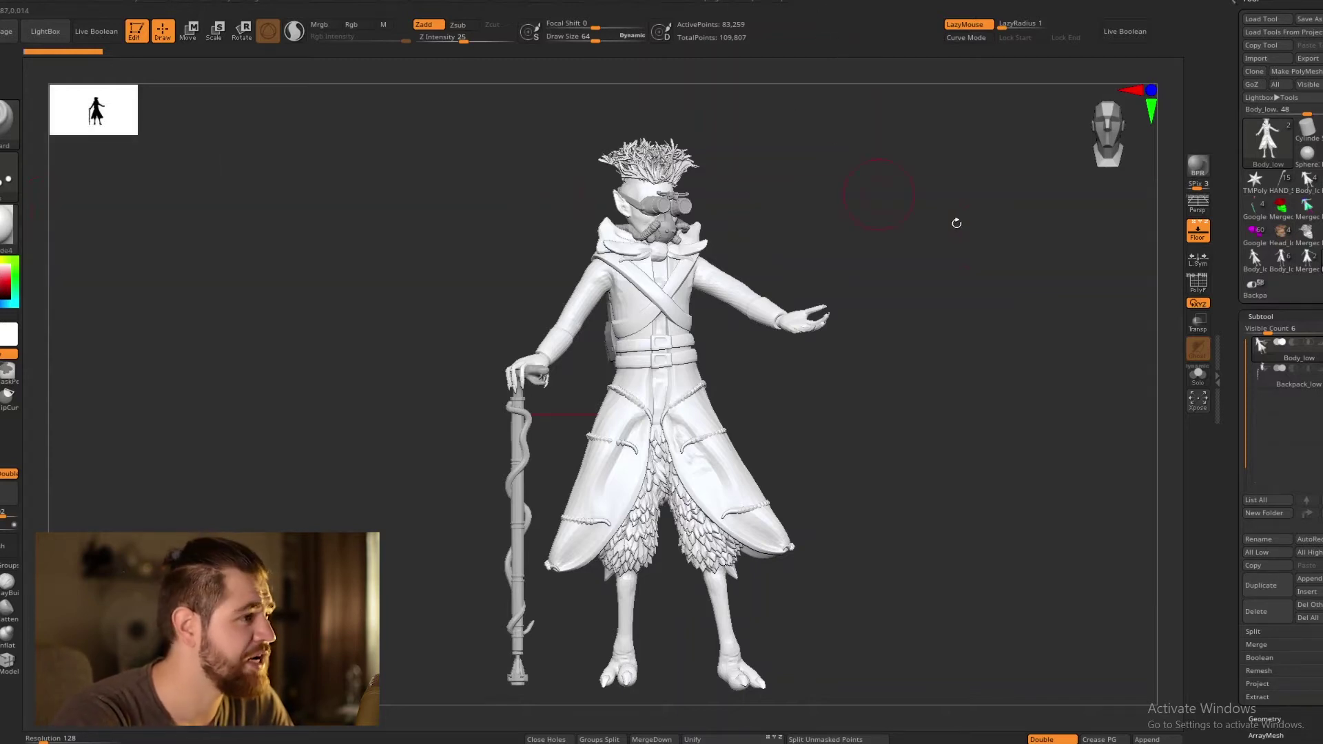
mouse_move(939, 296)
left_mouse_down()
mouse_move(895, 348)
mouse_move(928, 279)
mouse_move(935, 289)
left_mouse_up()
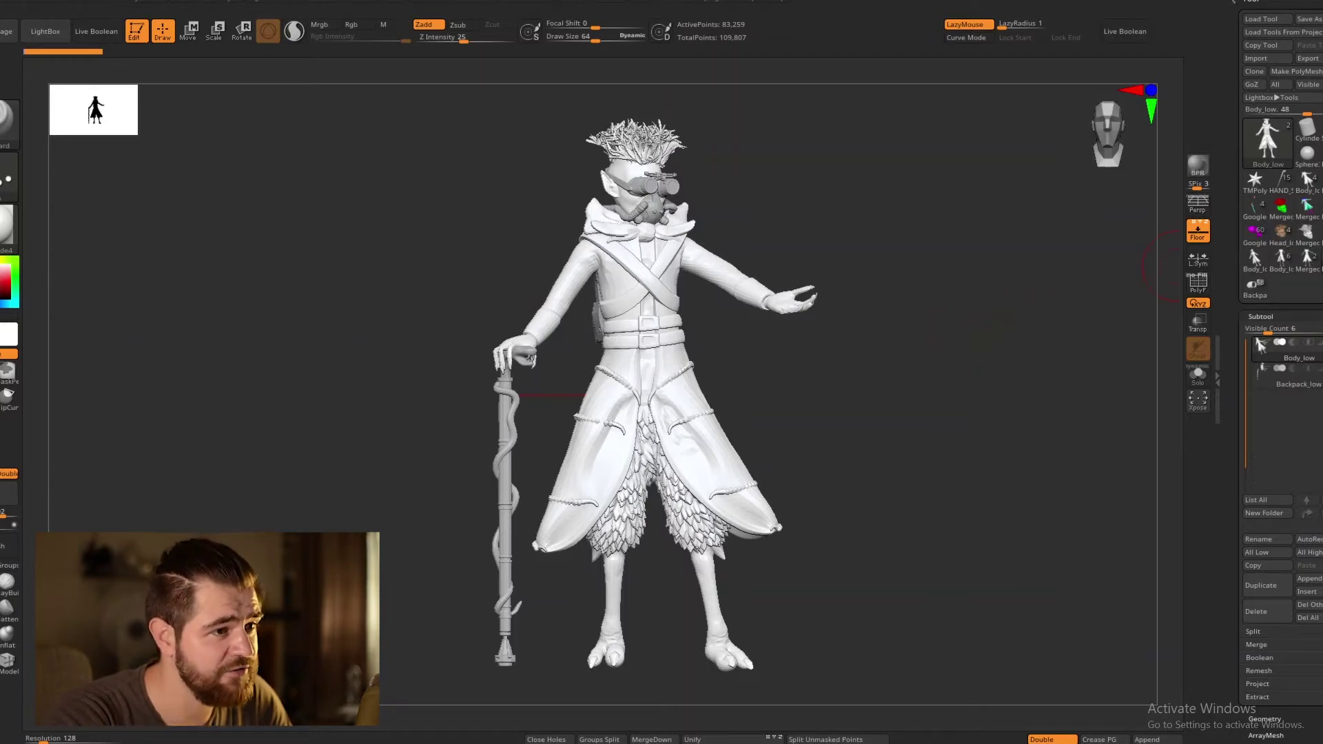
Step: Try the Merged_Body_low1 tool, return to Body_low, and orbit the character to see its back
left_click(1307, 258)
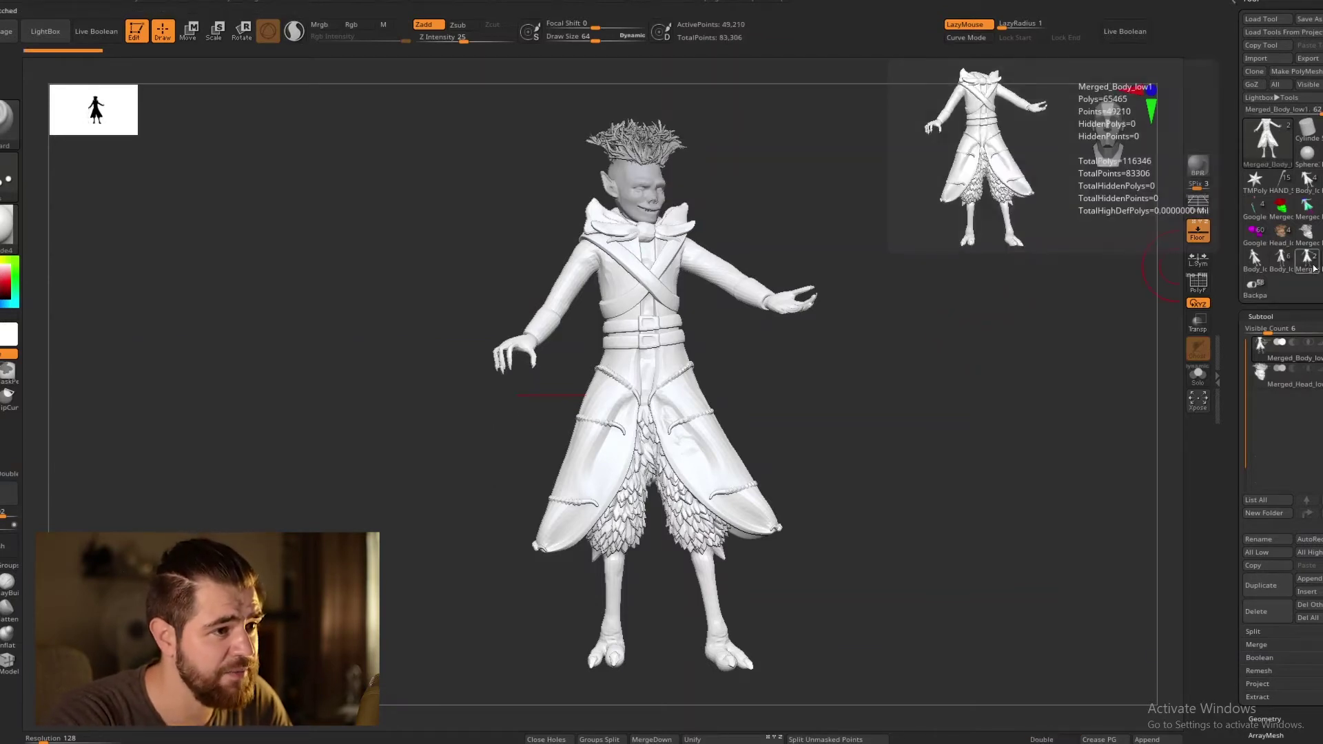
left_click(1254, 291)
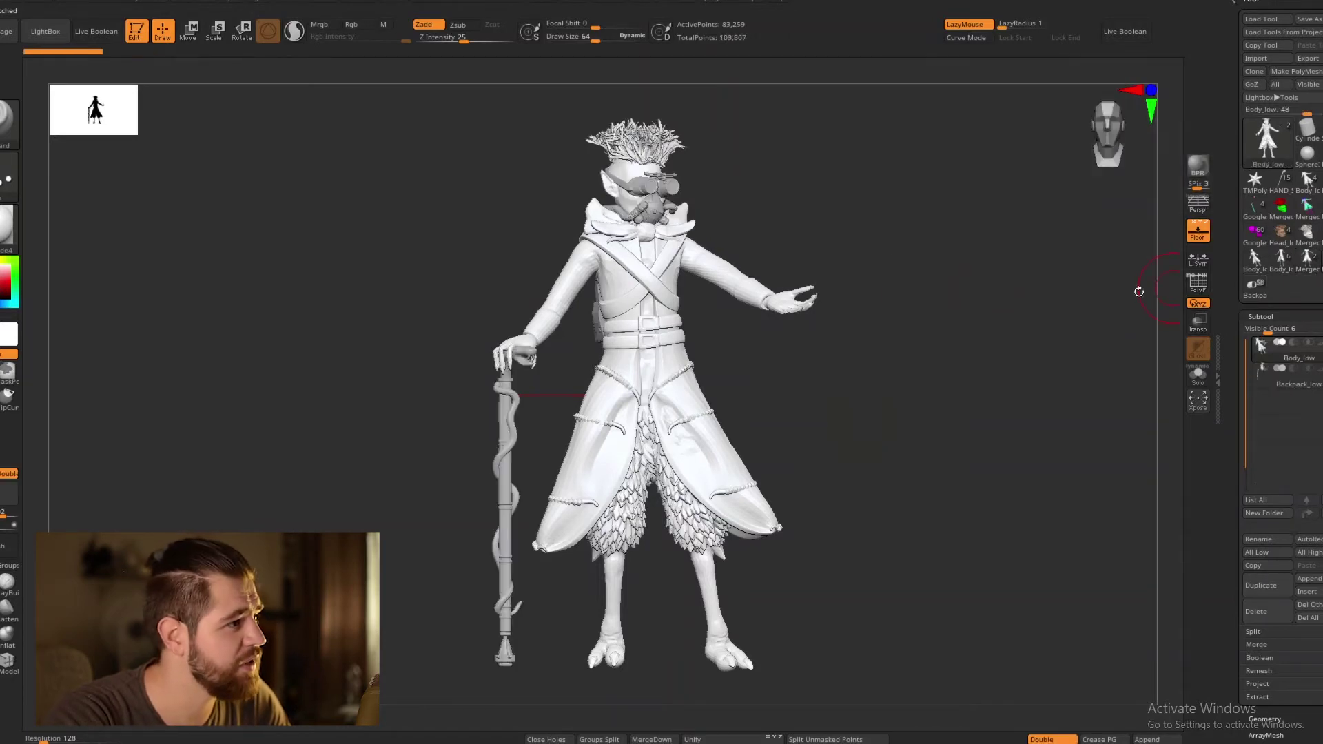
left_click_drag(953, 295, 782, 212)
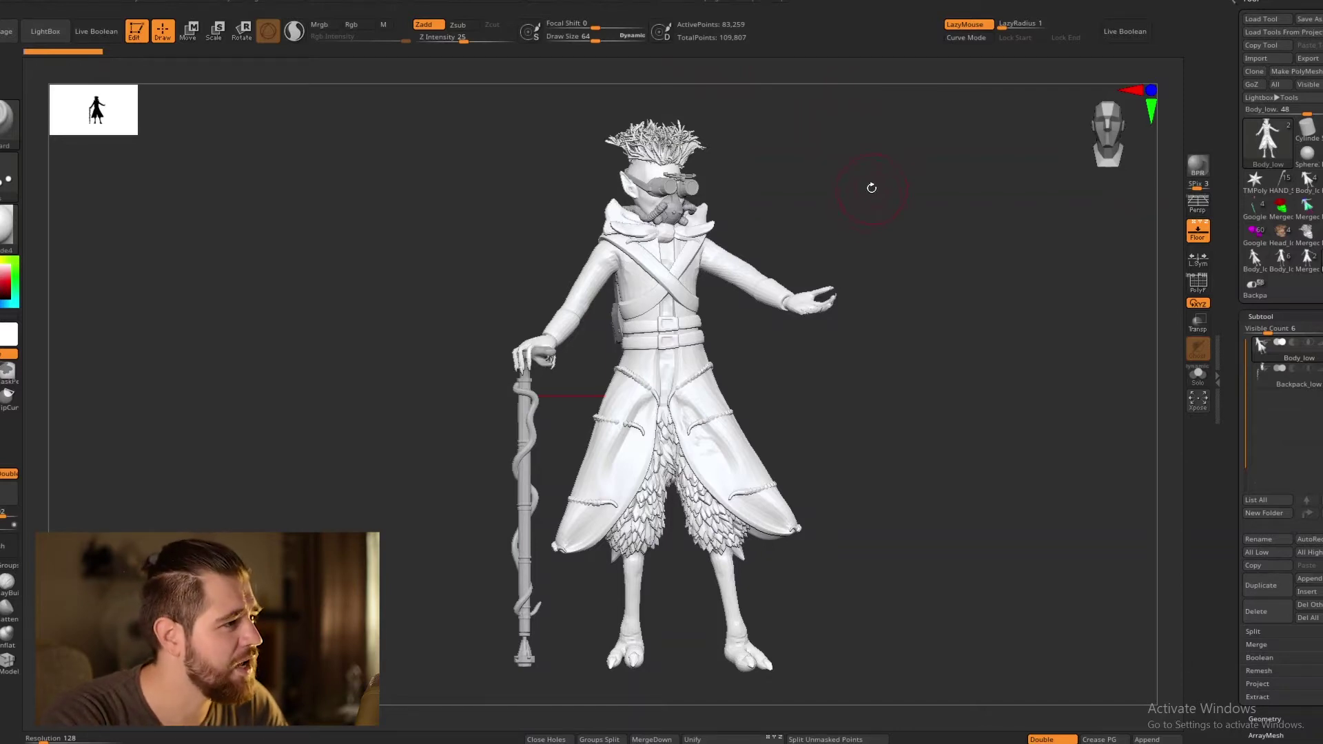
left_click_drag(893, 213, 877, 201)
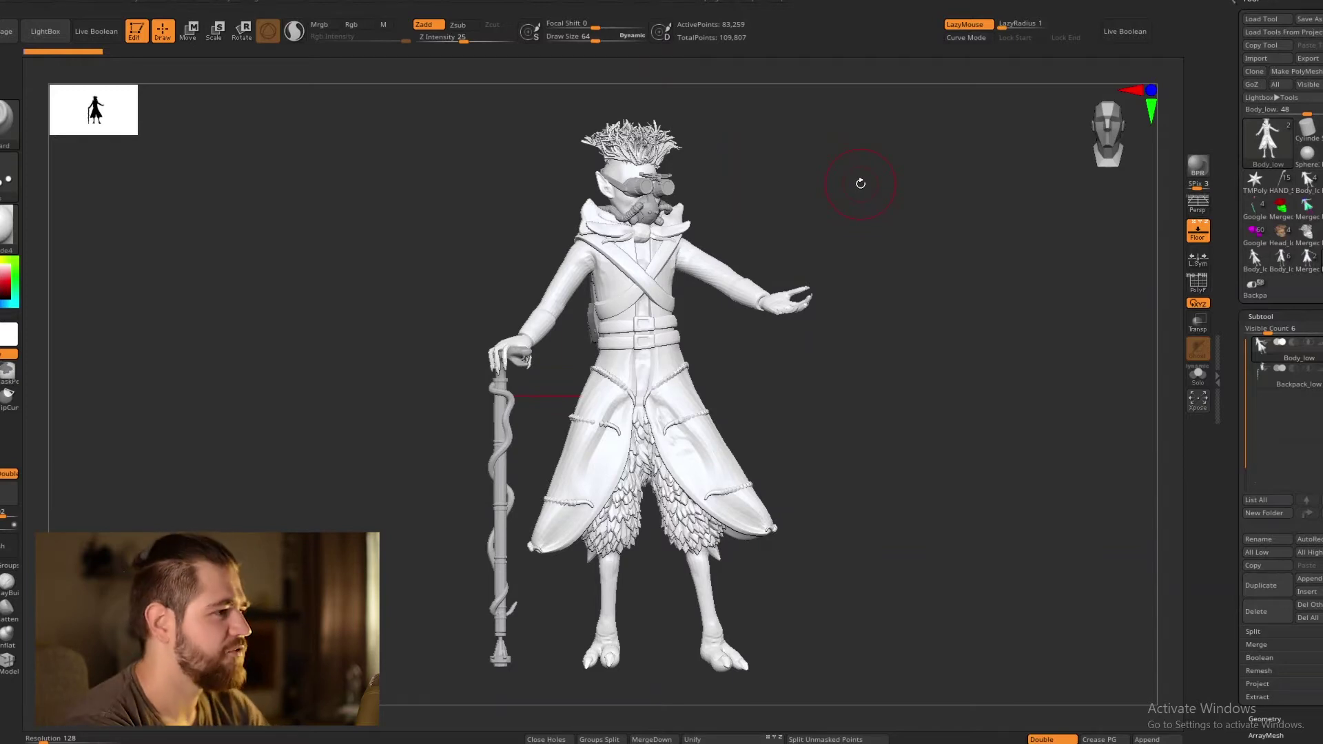
left_click_drag(909, 337, 846, 441)
Step: Select the Backpack_low subtool, inspect the backpack, and load the Backpack_high_28 tool
left_click(1288, 375)
mouse_move(1275, 351)
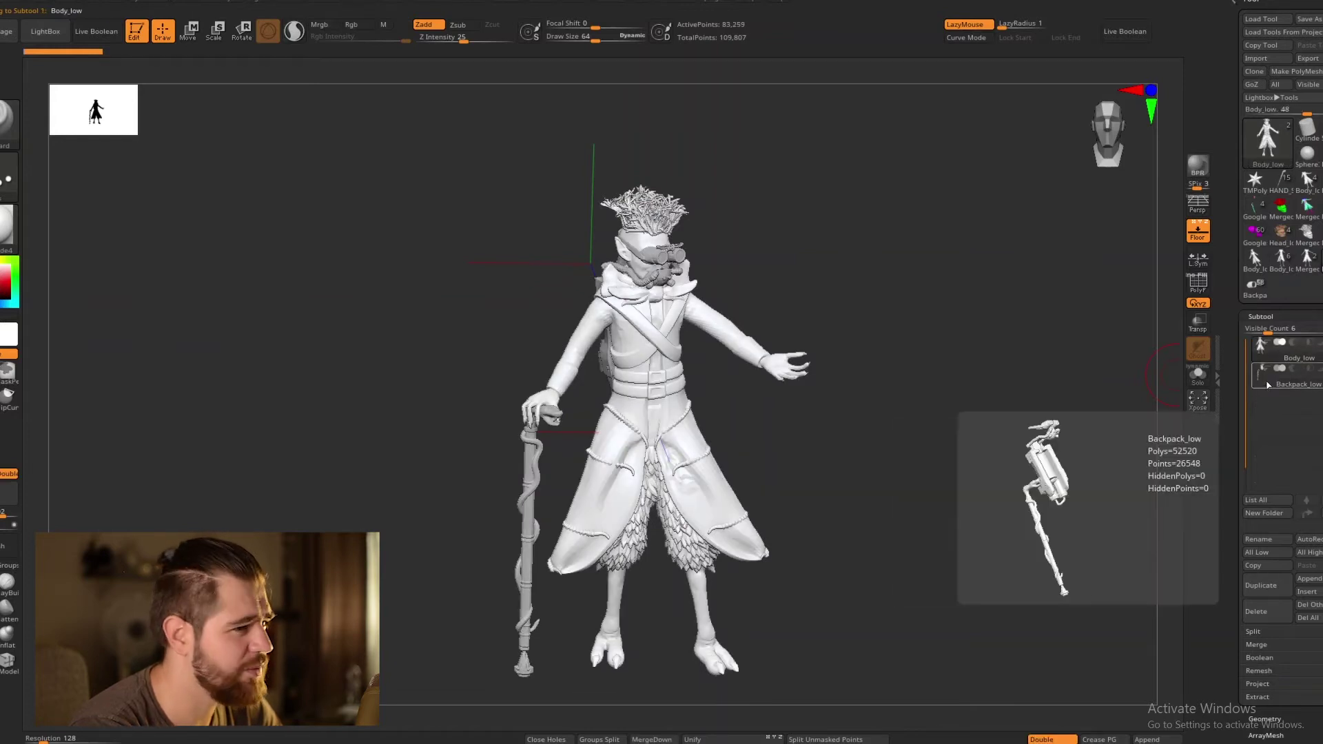
left_click_drag(793, 421, 849, 438)
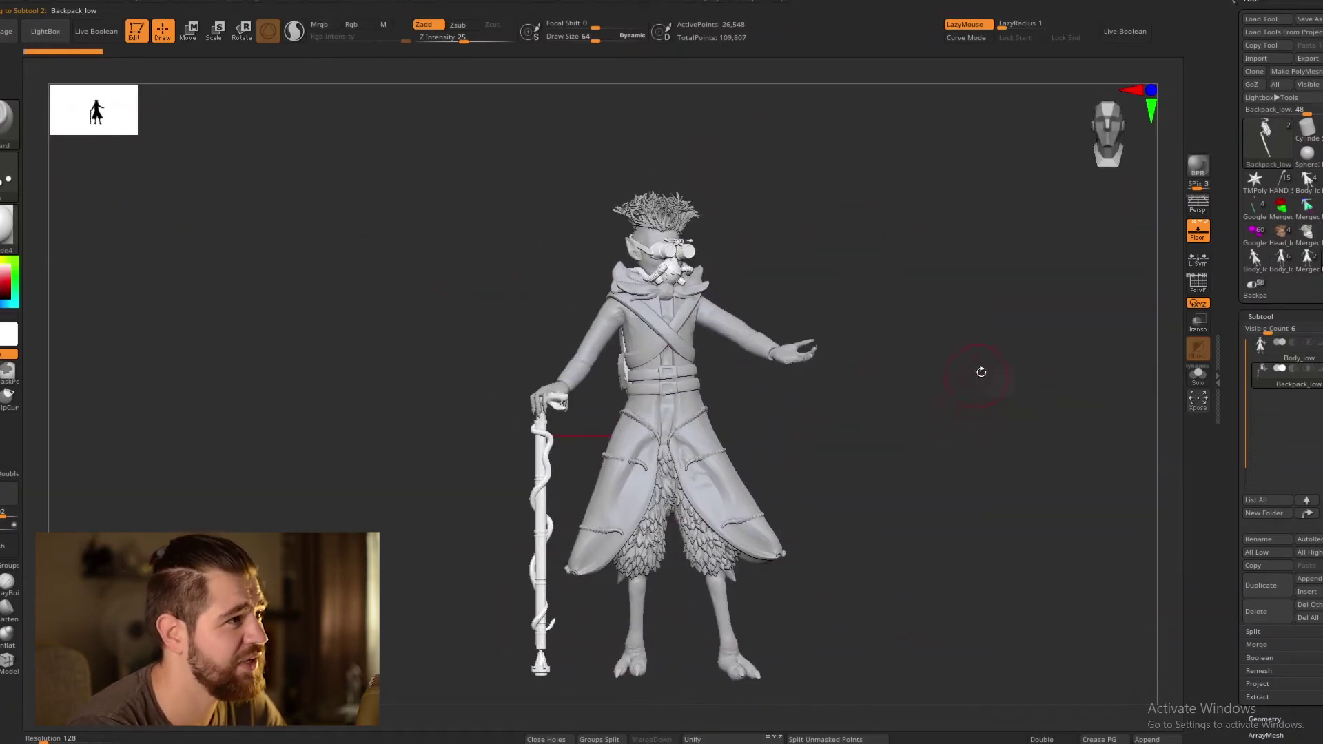
mouse_move(1002, 428)
left_mouse_down()
mouse_move(900, 482)
mouse_move(960, 466)
mouse_move(965, 413)
mouse_move(918, 420)
mouse_move(945, 423)
mouse_move(922, 372)
mouse_move(933, 357)
mouse_move(970, 463)
mouse_move(915, 448)
mouse_move(877, 481)
mouse_move(900, 451)
mouse_move(924, 489)
mouse_move(892, 479)
mouse_move(924, 511)
mouse_move(921, 496)
mouse_move(791, 532)
mouse_move(933, 514)
mouse_move(833, 525)
mouse_move(870, 519)
mouse_move(900, 493)
left_mouse_up()
left_click(1257, 295)
Step: Show polygroup colours with Shift+F and return to the Standard brush via the BST shortcut
key("b")
key("s")
key("t")
key("b")
key("s")
key("t")
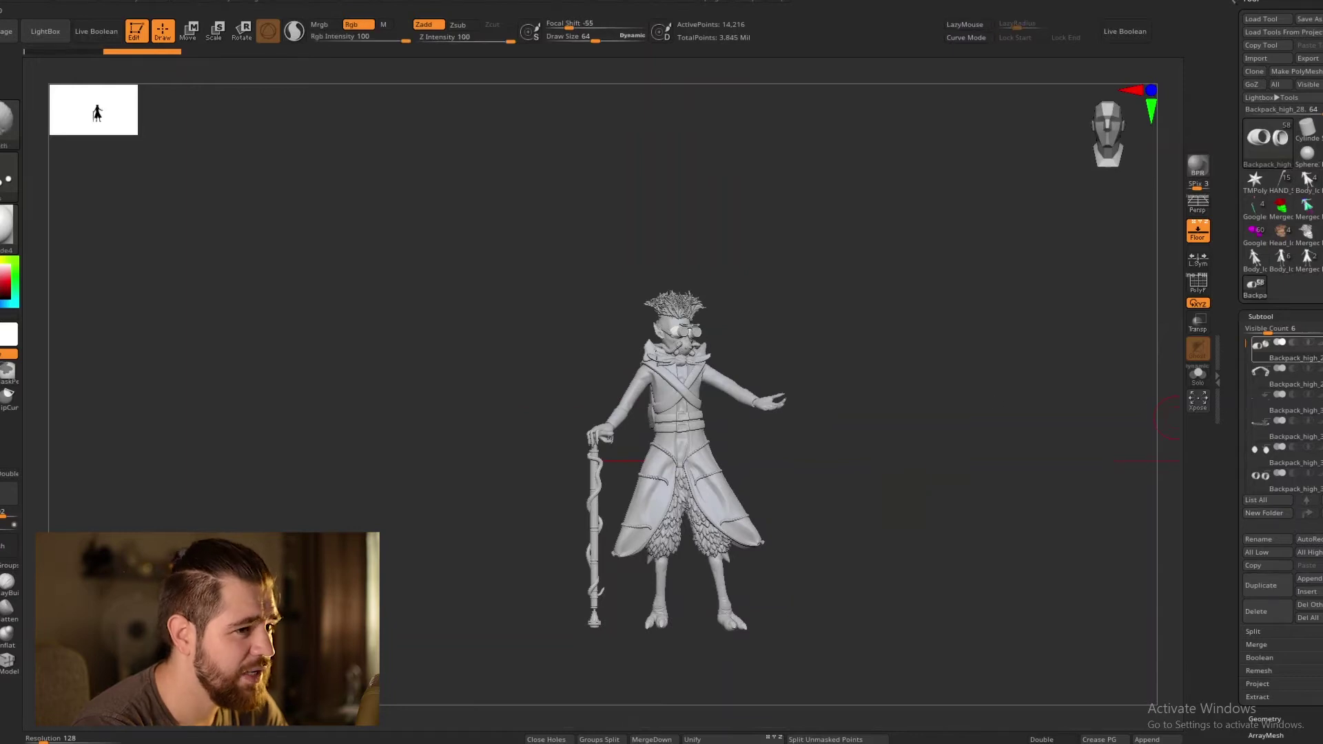
mouse_move(1308, 351)
key("shift+f")
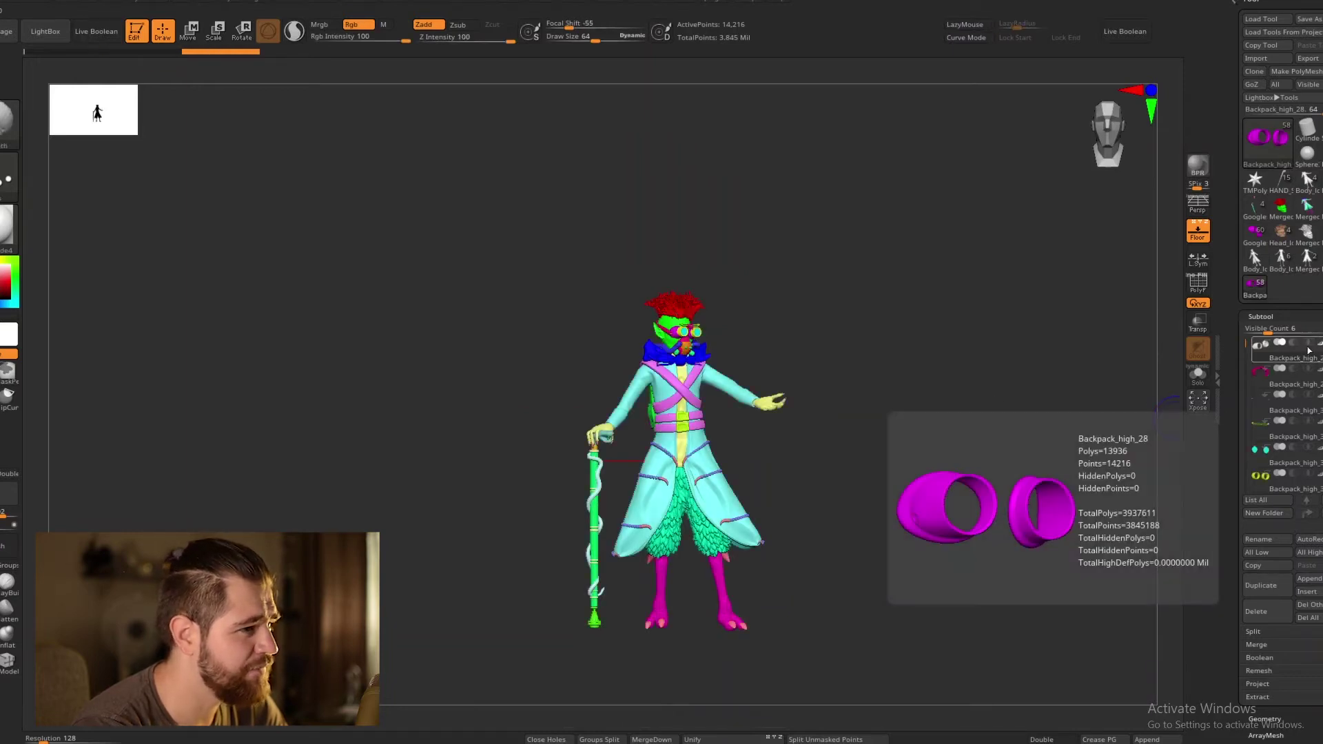
key("b")
key("s")
key("t")
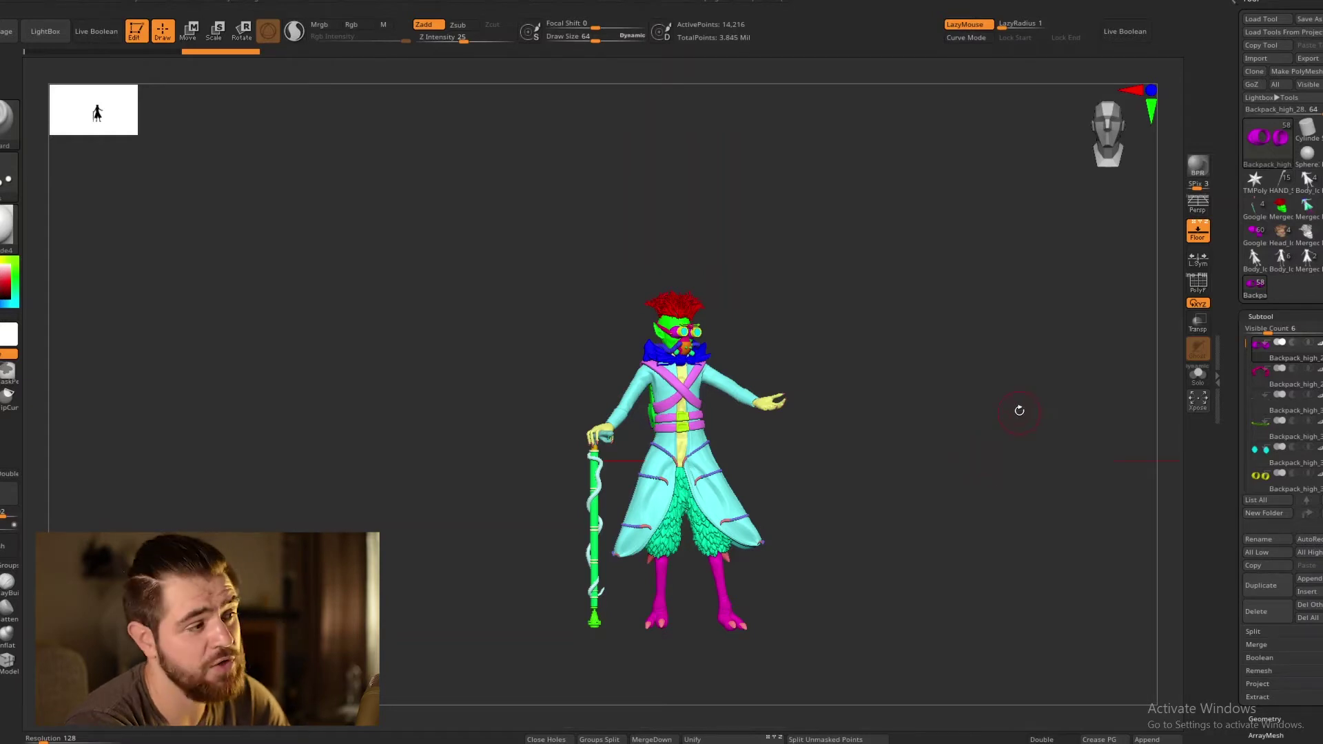
left_click_drag(984, 460, 889, 402, "alt")
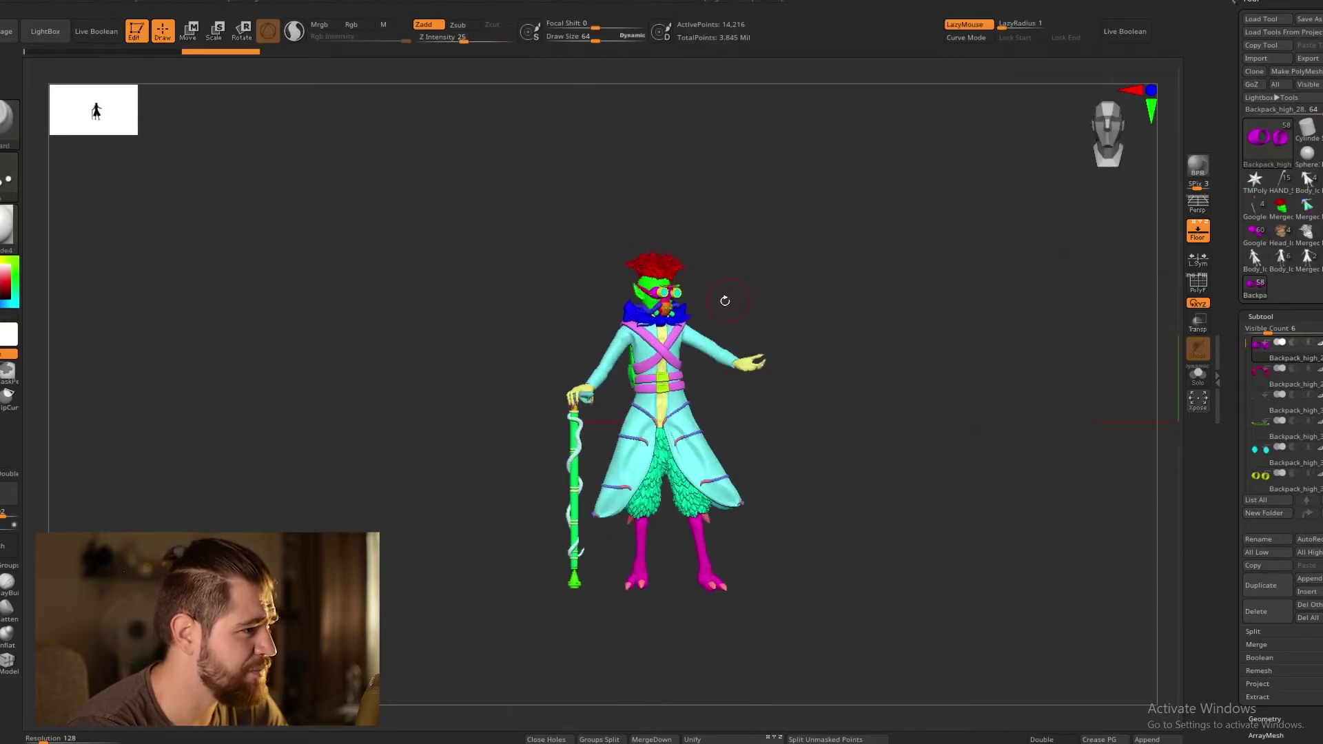
right_click_drag(865, 390, 927, 433, "ctrl")
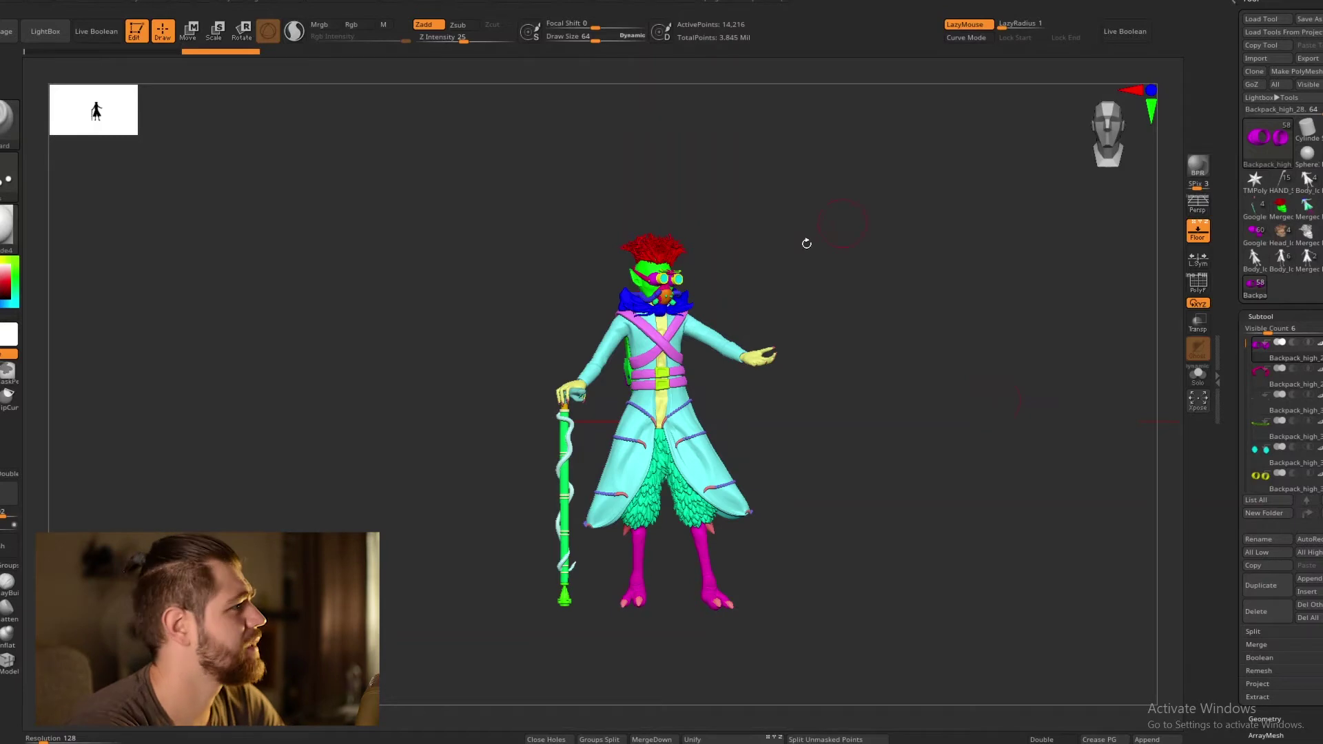
left_click_drag(919, 352, 921, 327, "alt")
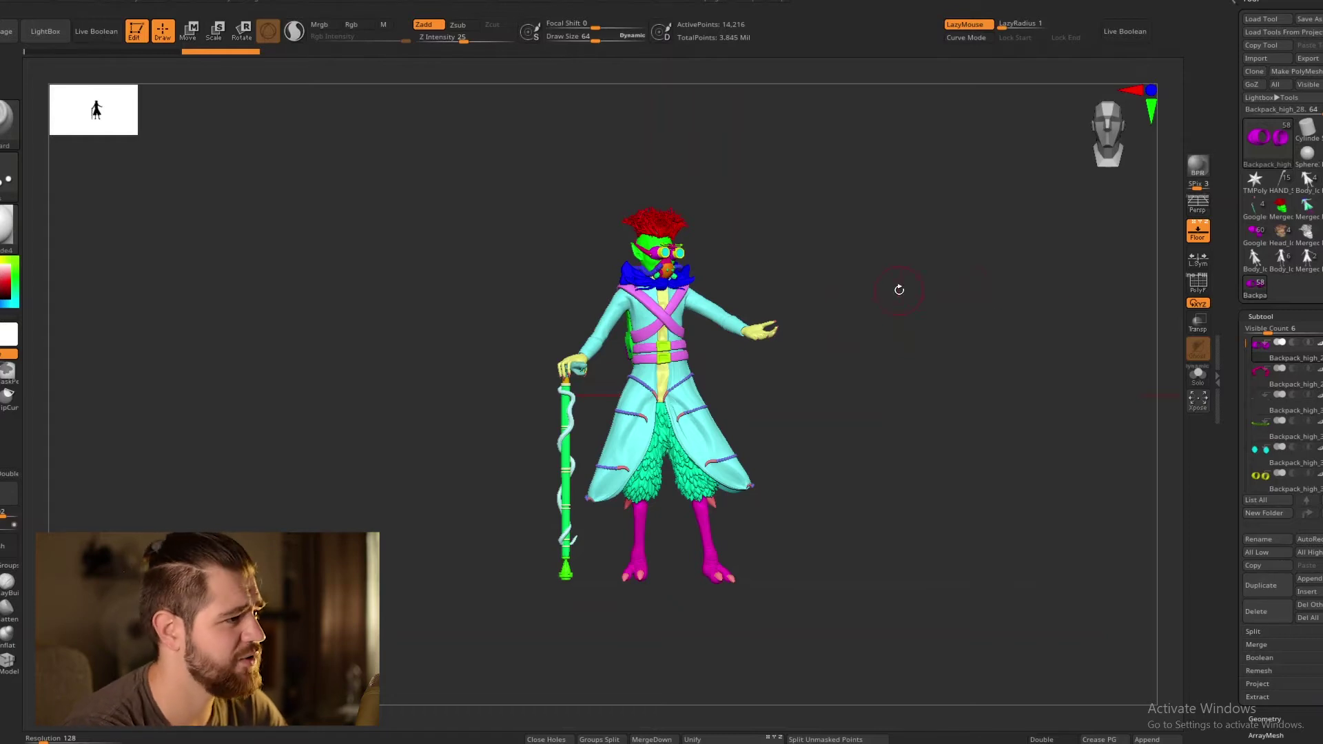
left_click_drag(871, 331, 911, 316)
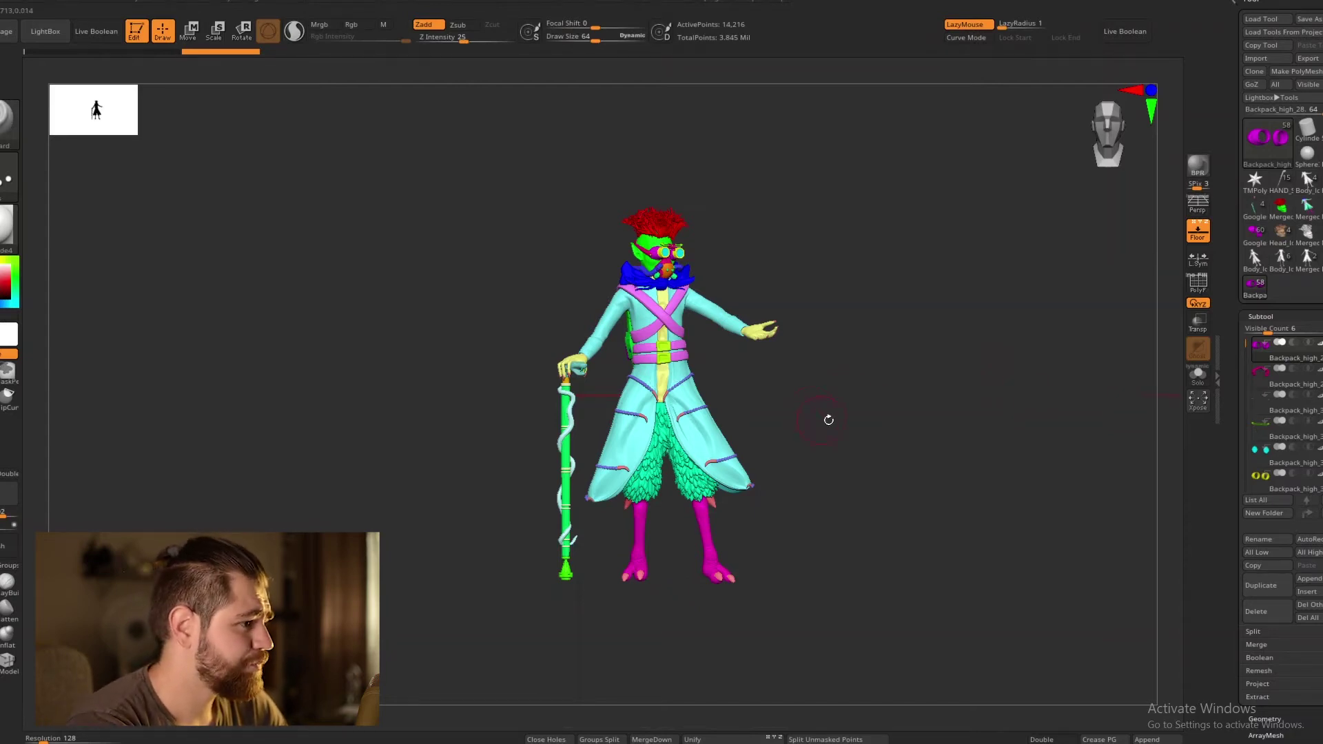
left_click_drag(949, 373, 979, 350)
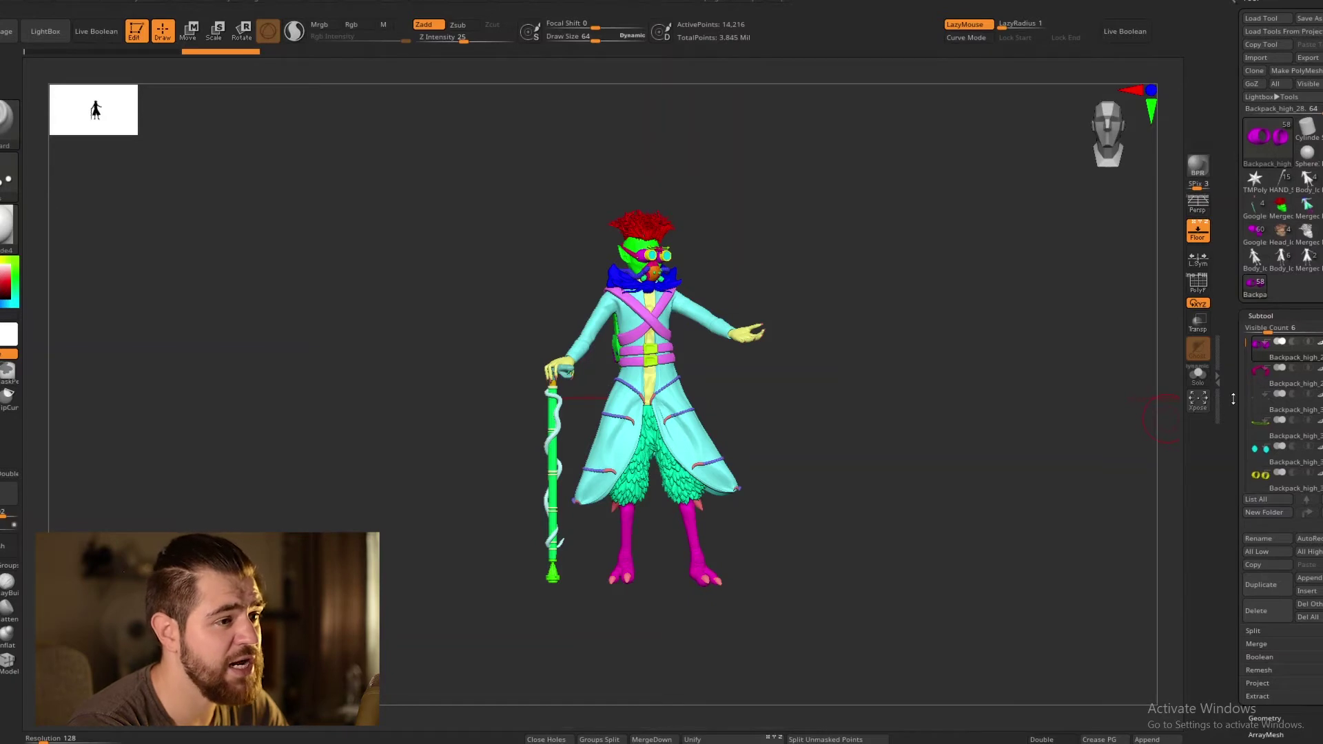
Step: Scroll the Tool palette past the export settings and expand the subtool list
scroll(1265, 482, "down", 10)
left_click(1274, 522)
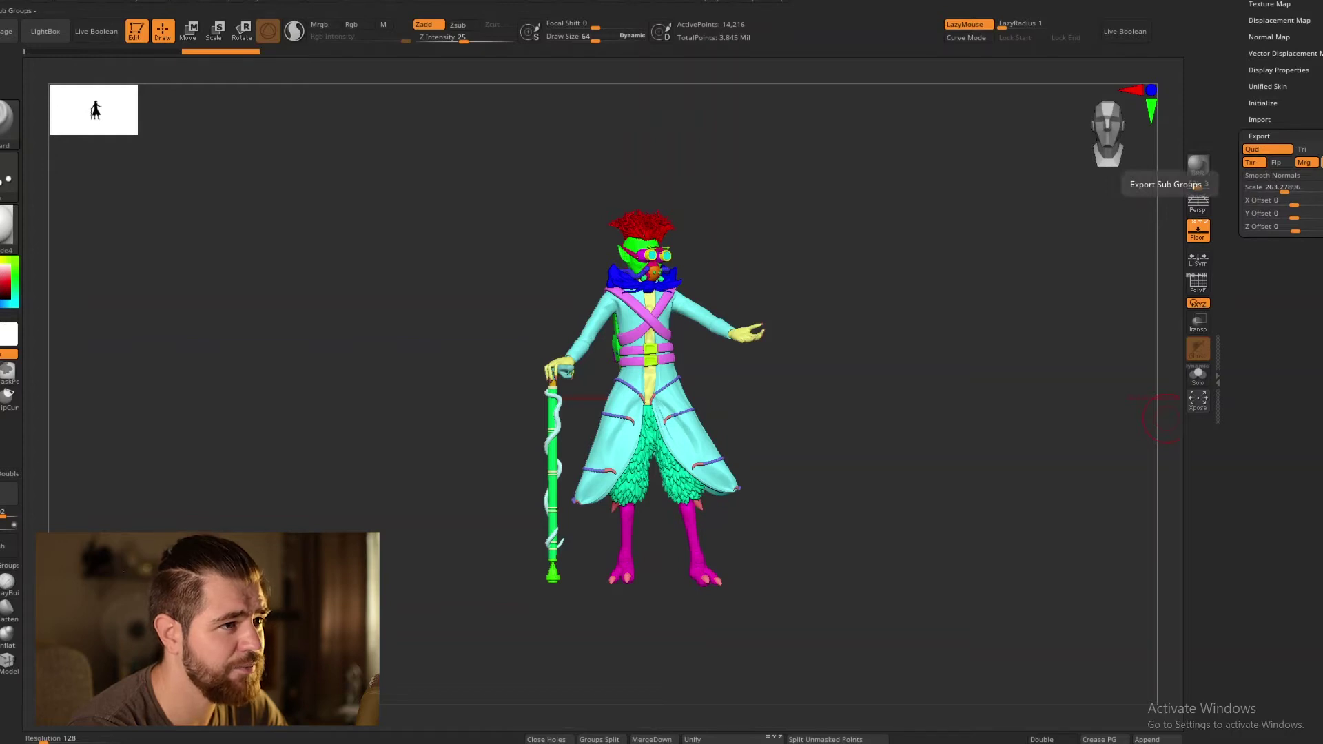
scroll(1234, 283, "up", 8)
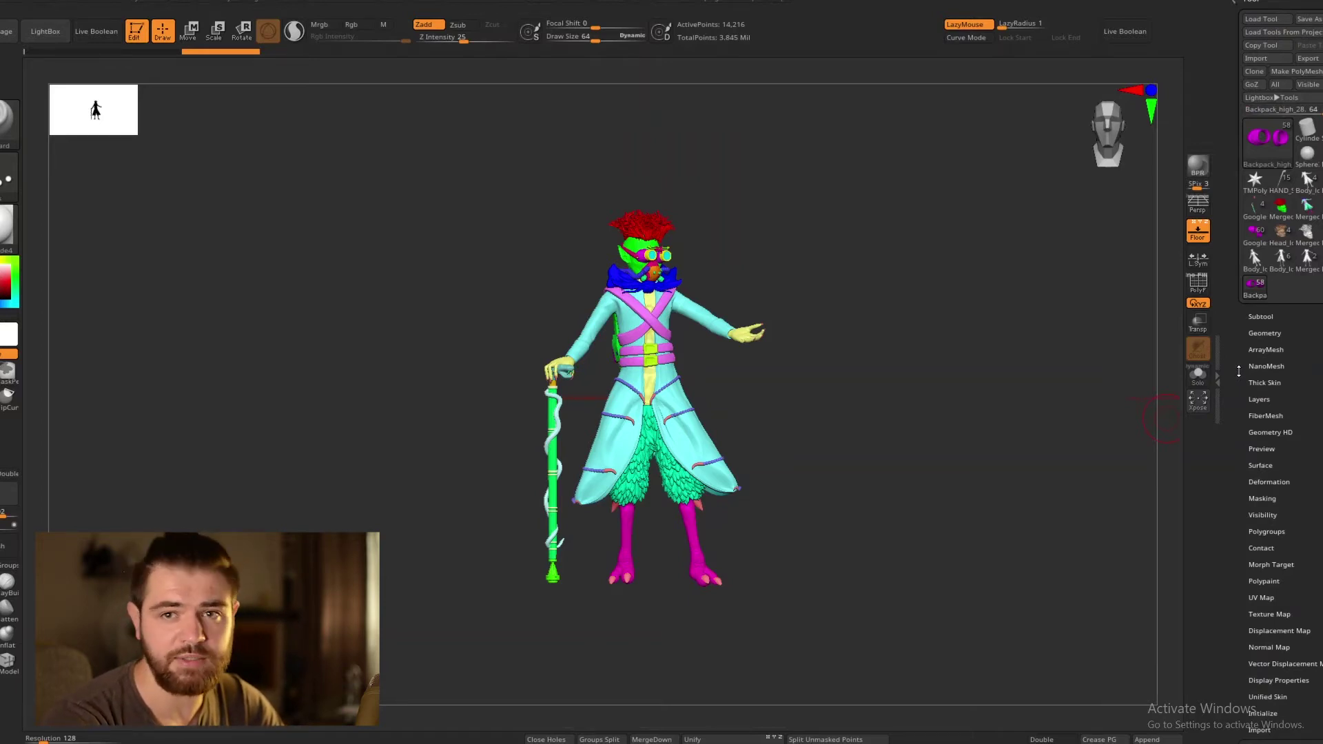
left_click(1260, 316)
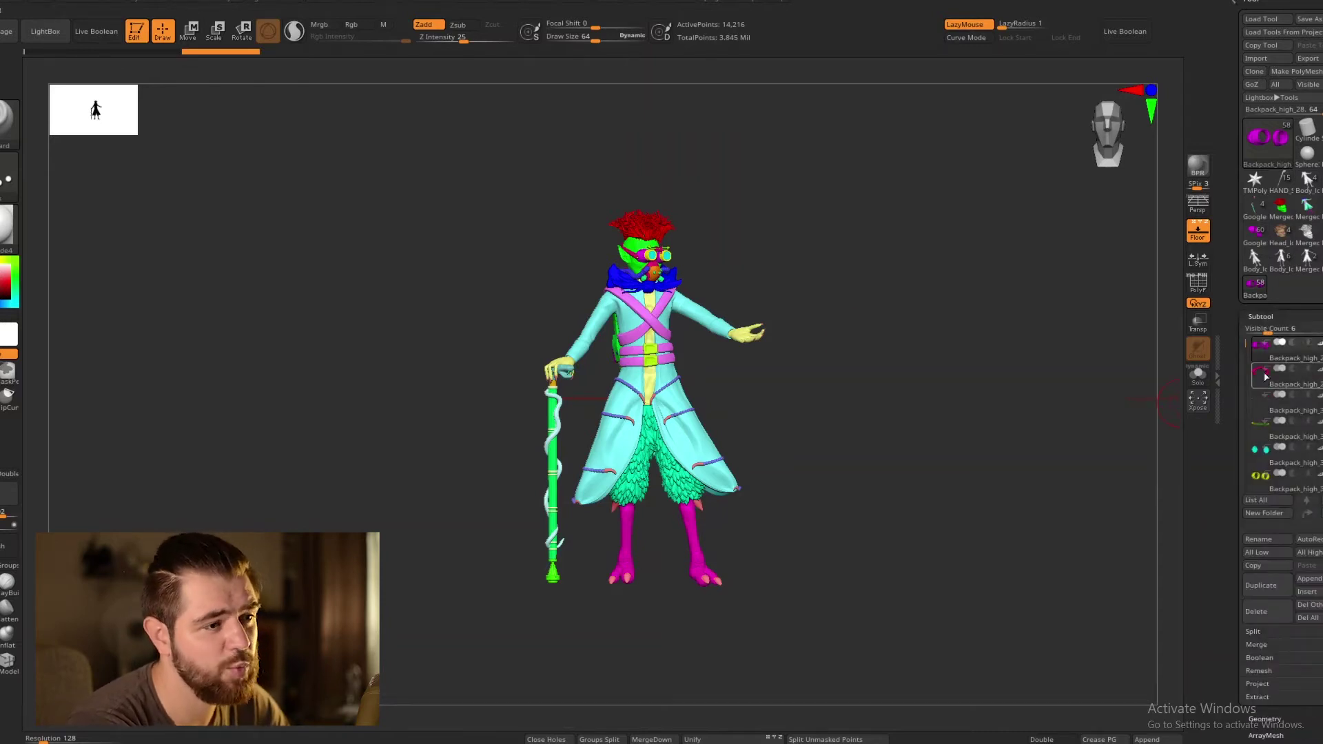
left_click_drag(1229, 403, 1238, 274)
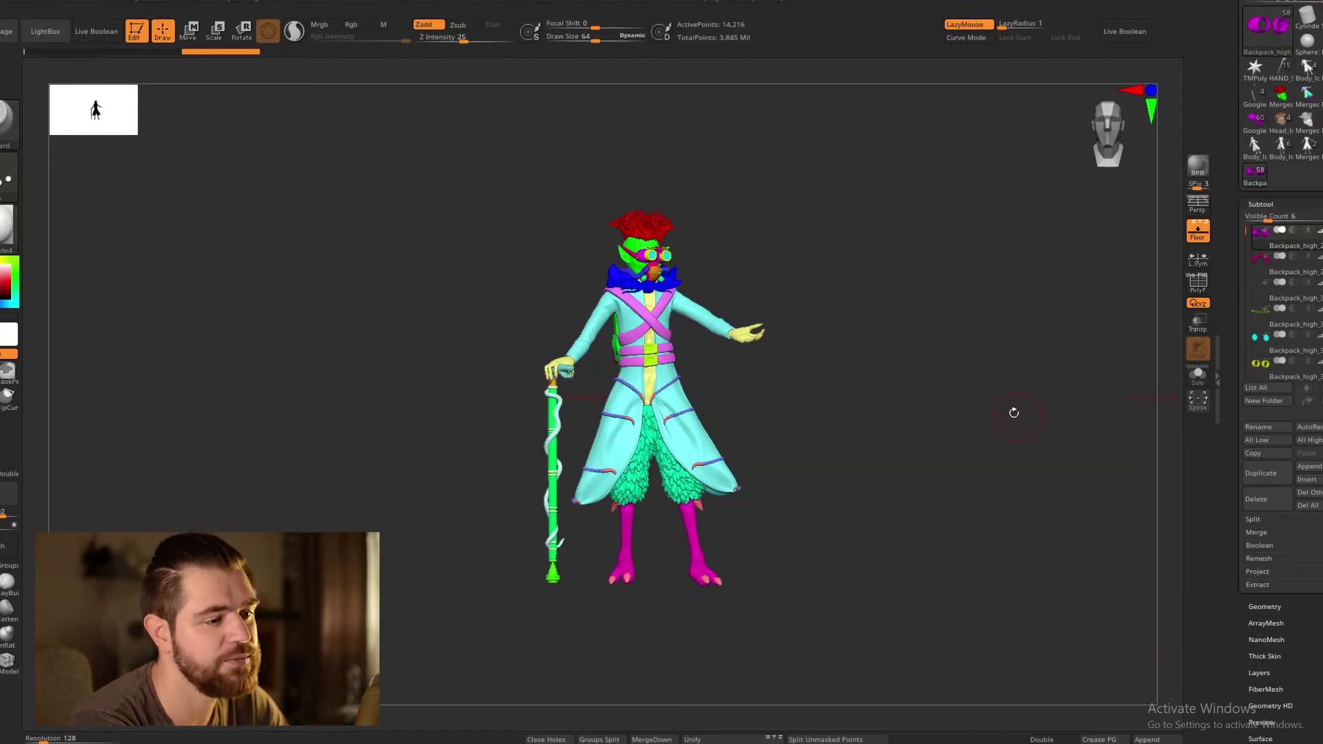
left_click_drag(1231, 355, 1229, 333)
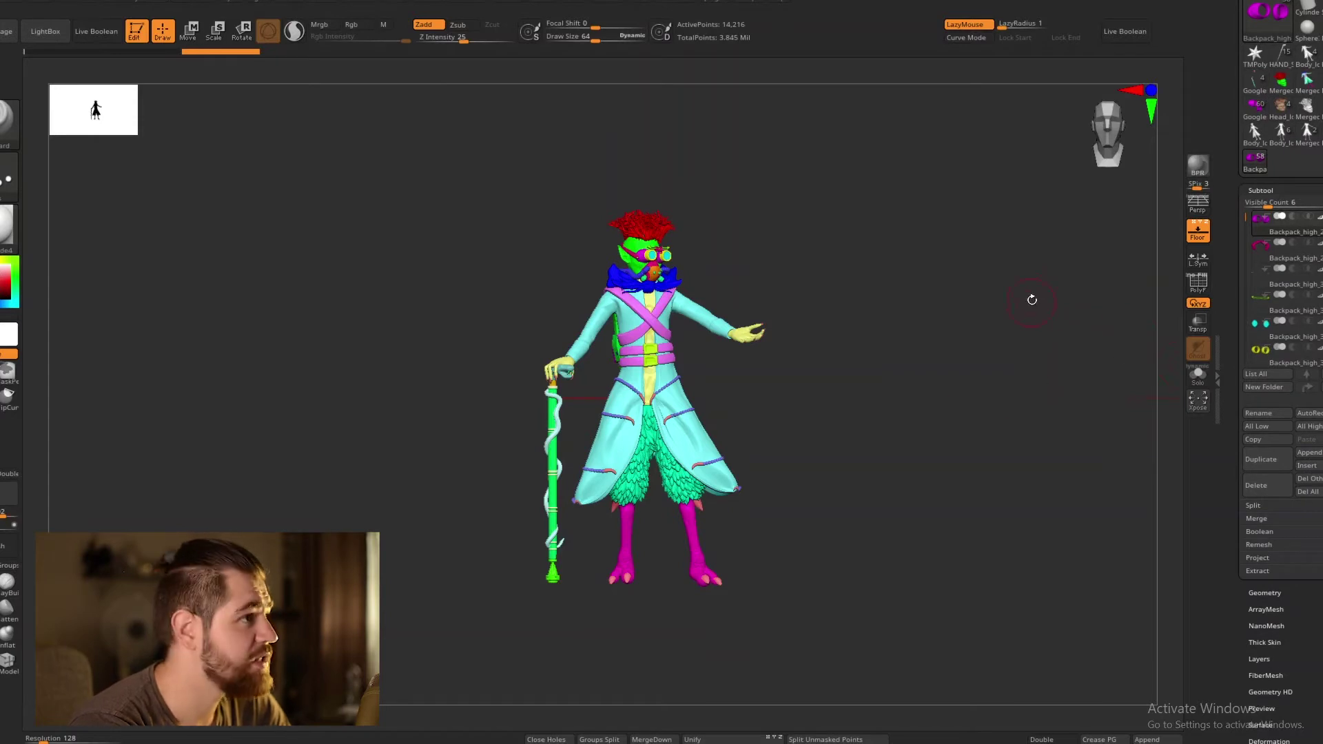
Step: Collapse the subtool list and orbit slightly around the polygrouped character
left_click(1298, 191)
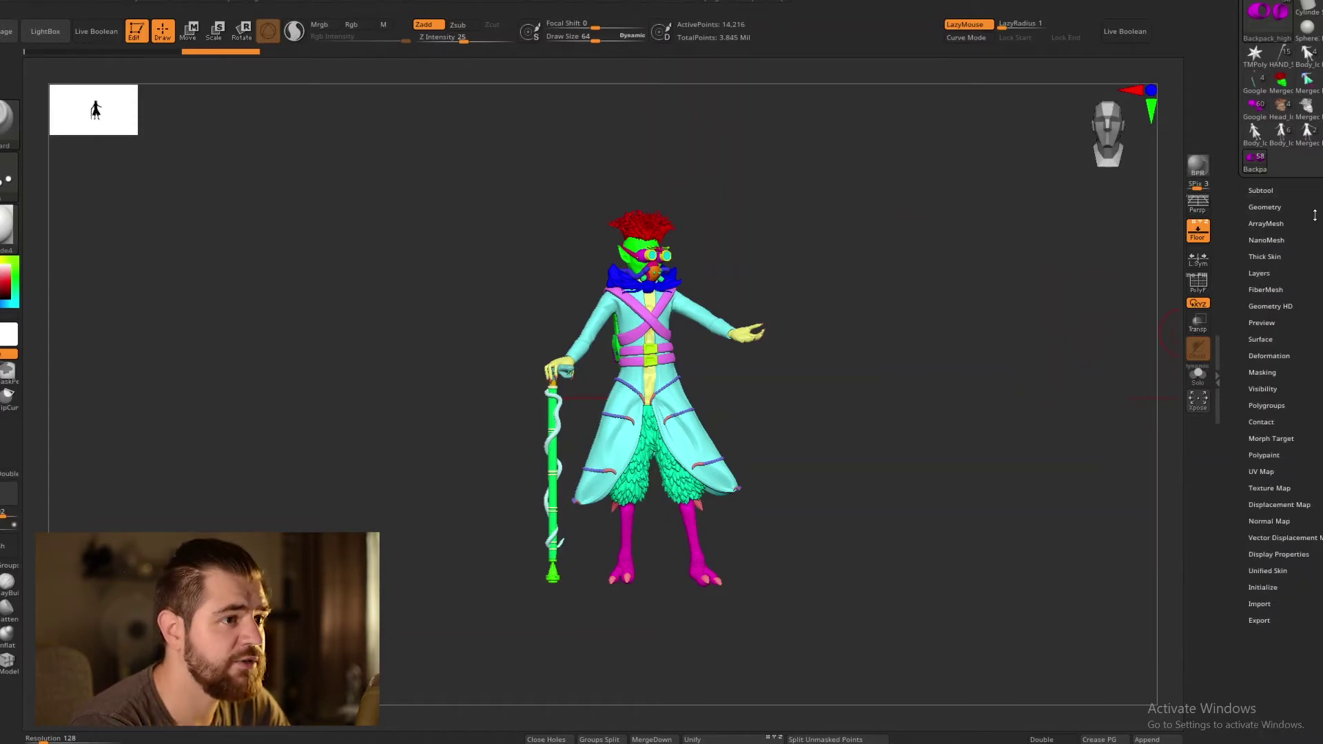
left_click_drag(1054, 314, 980, 371)
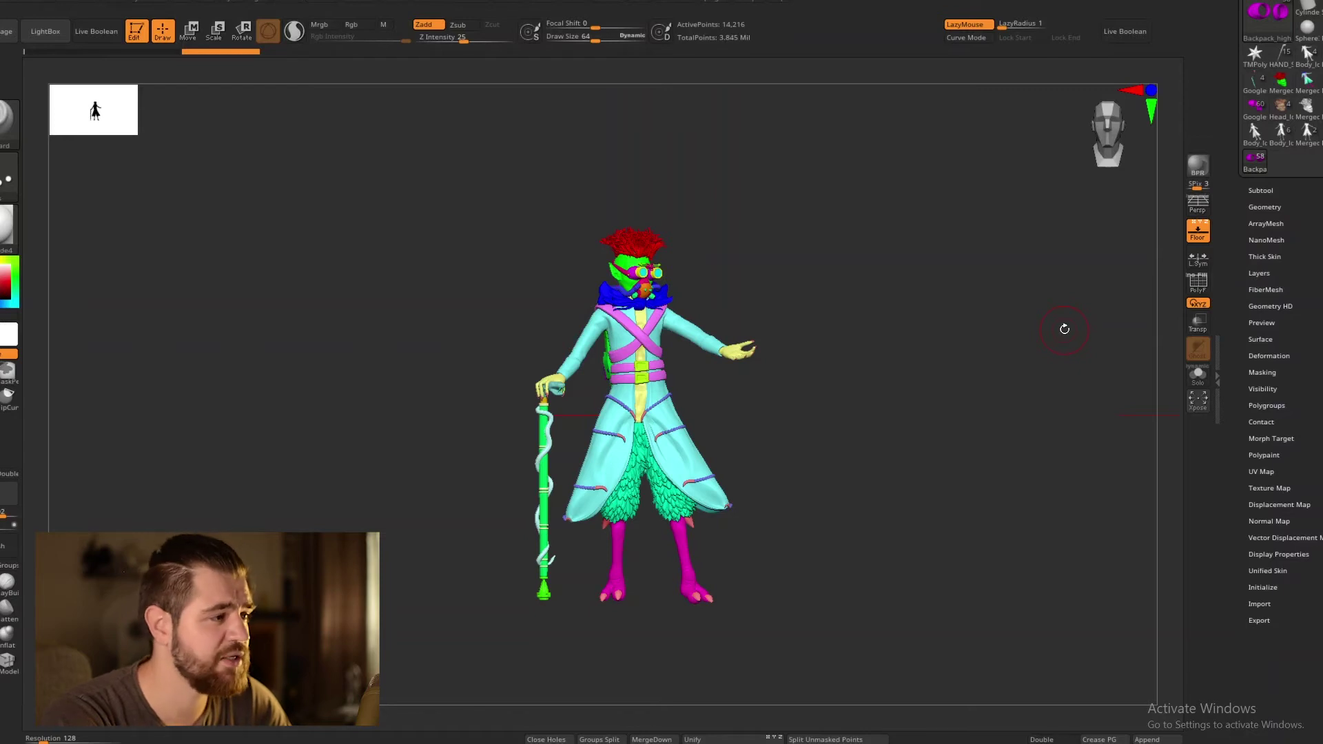
left_click_drag(867, 368, 825, 408)
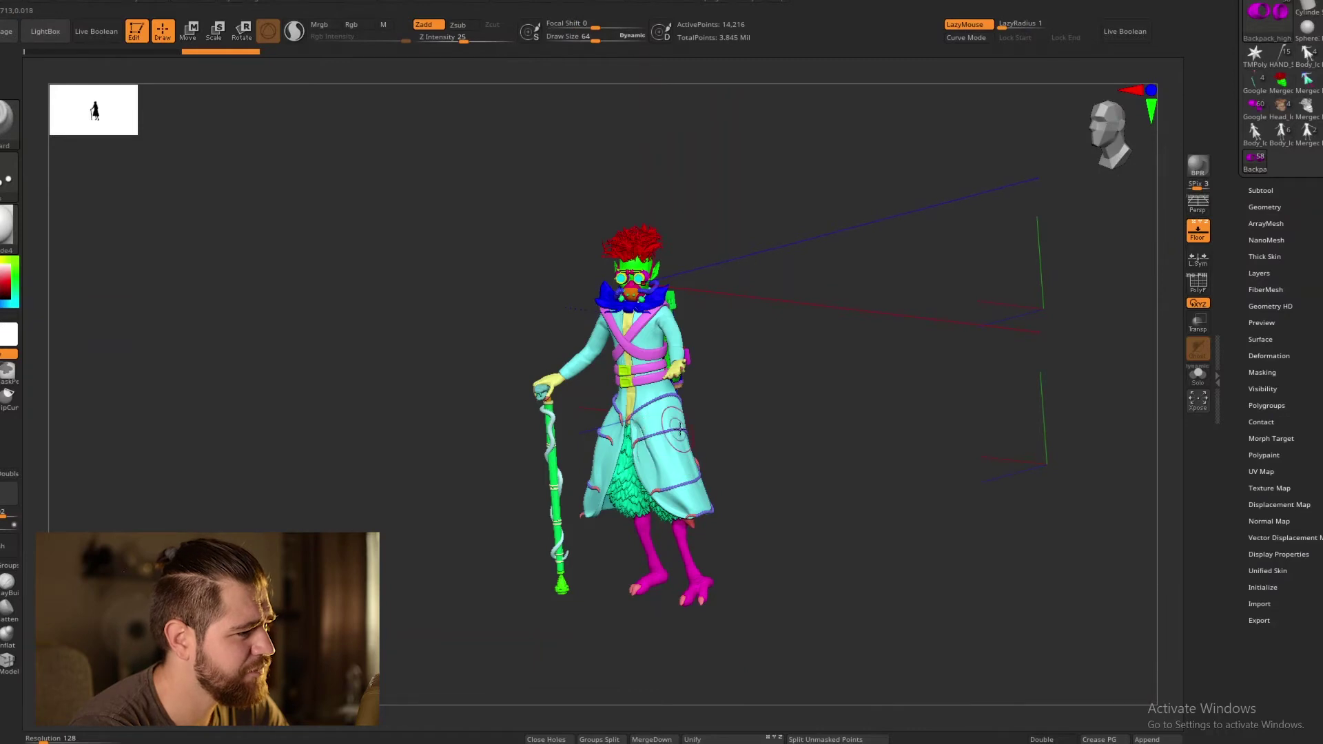
left_click_drag(751, 426, 689, 455)
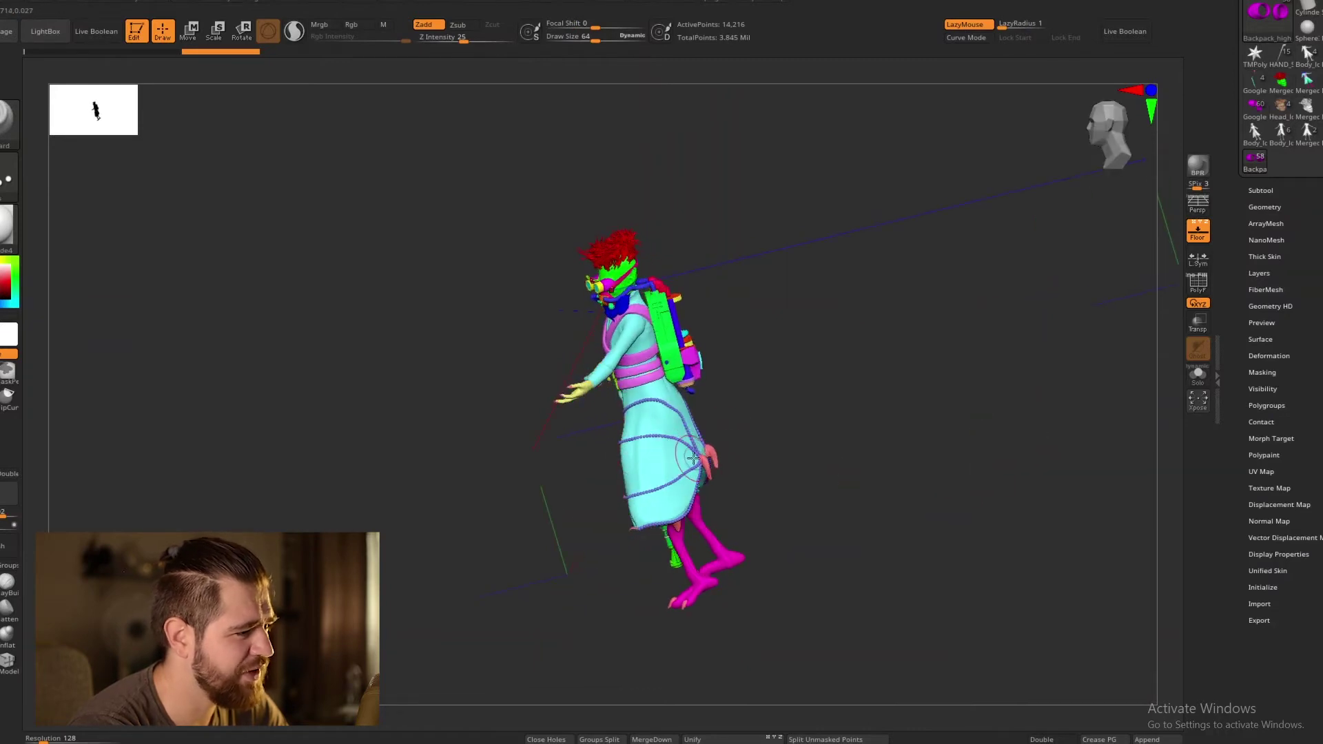
left_click_drag(798, 417, 709, 464)
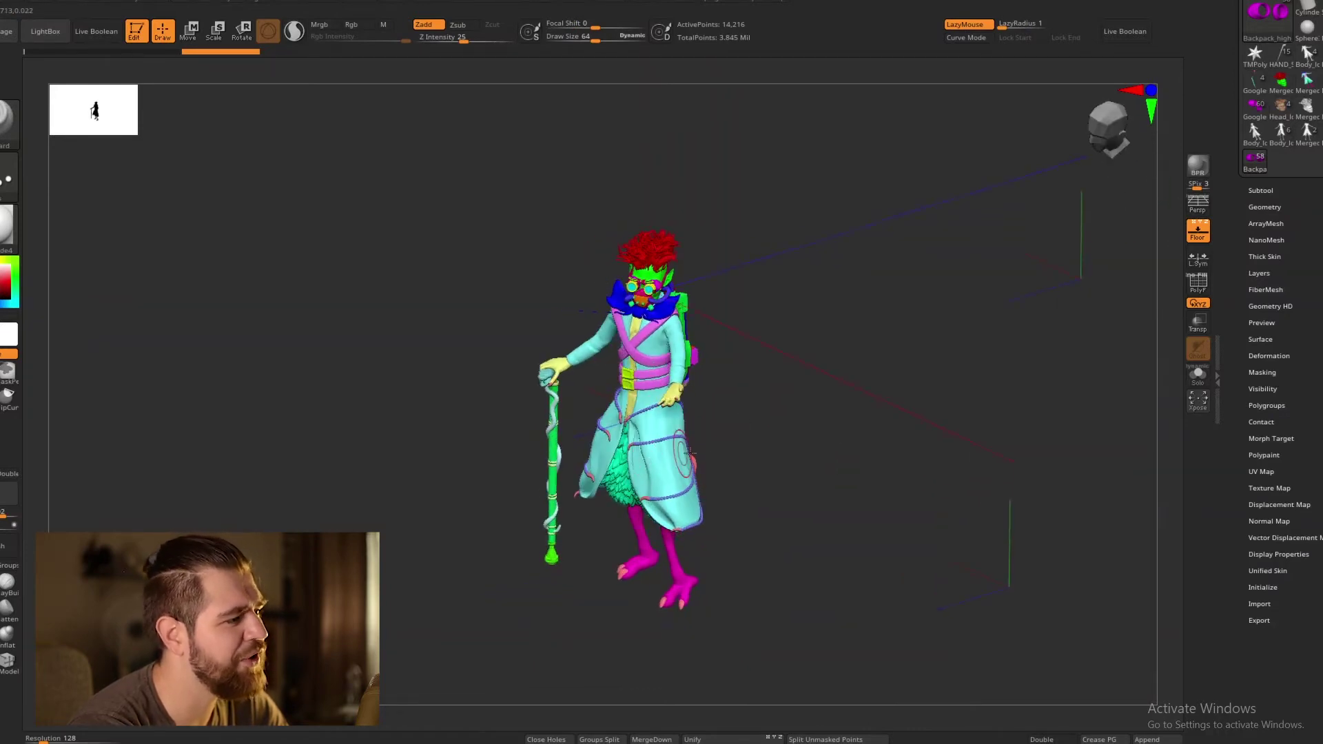
left_click_drag(775, 434, 719, 441)
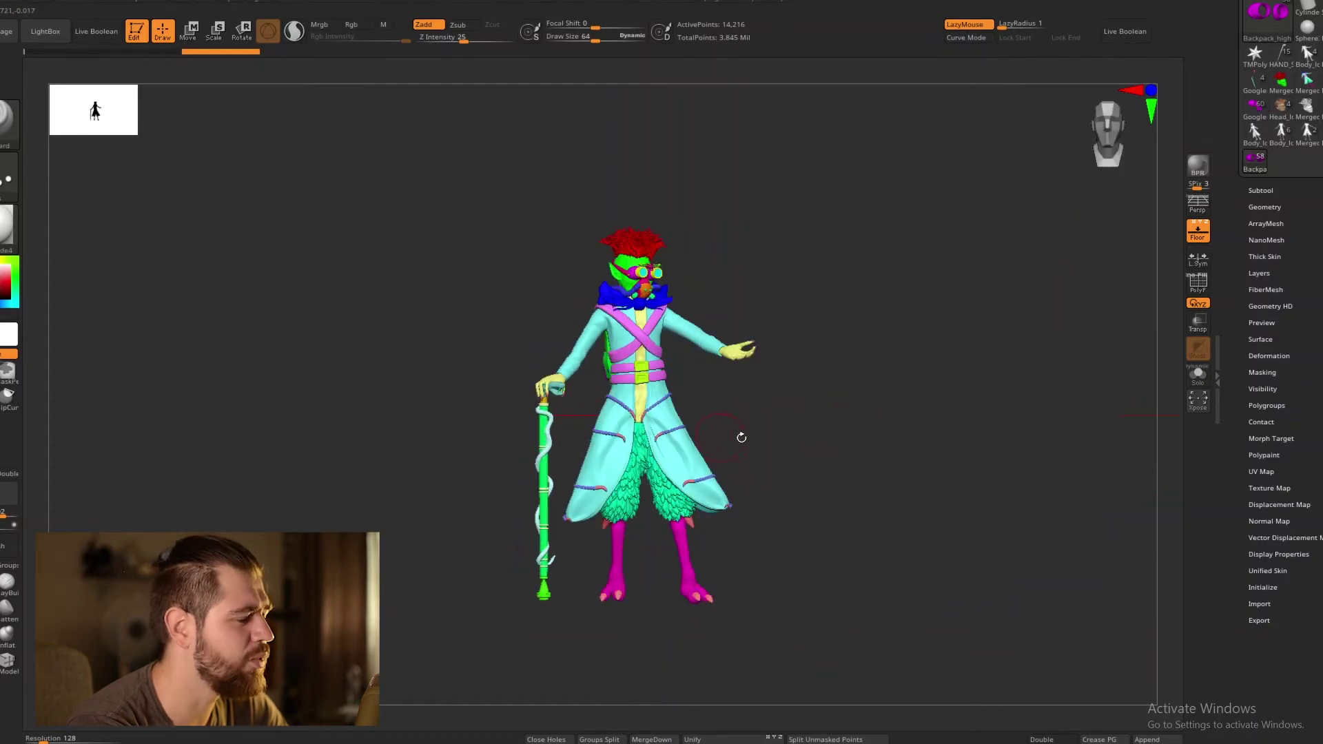
left_click_drag(843, 456, 896, 458, "alt")
left_click_drag(889, 365, 909, 478)
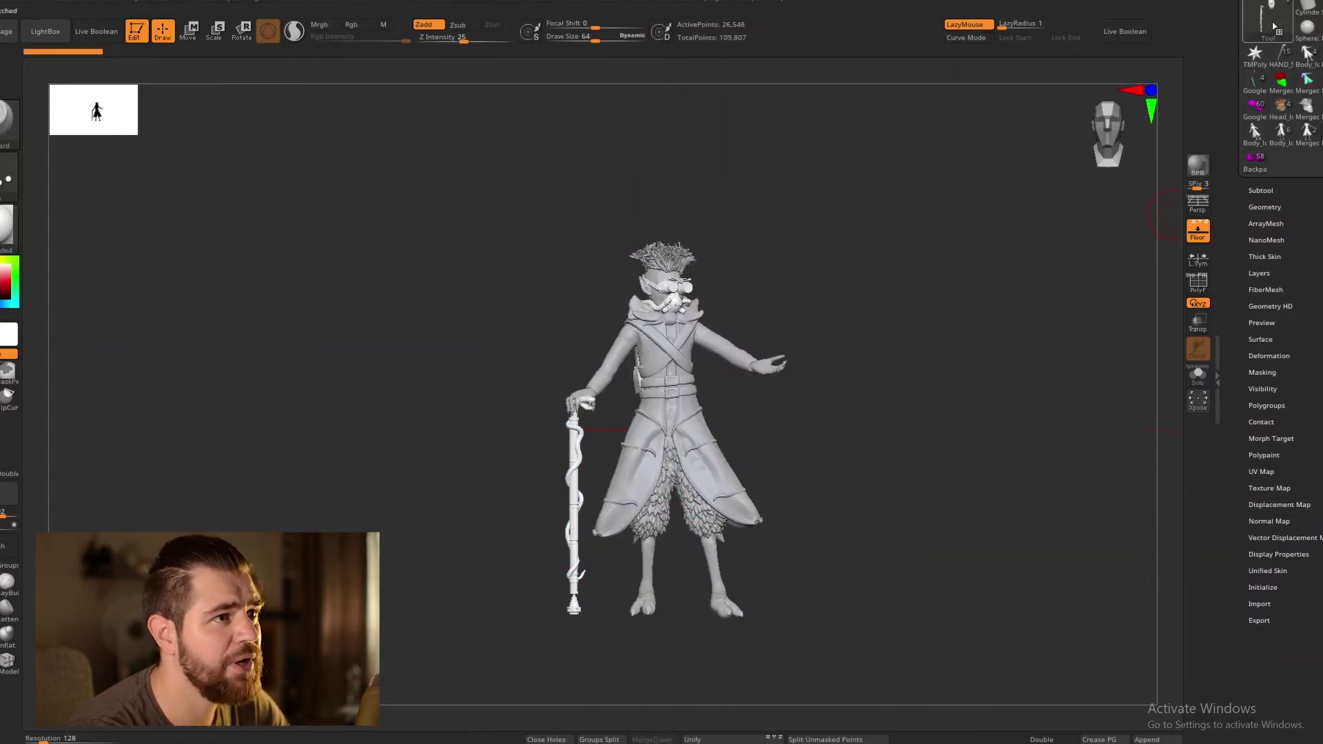
Step: Expand Subtool, enable PolyF and Solo, and frame the isolated backpack and snake staff
left_click(1260, 190)
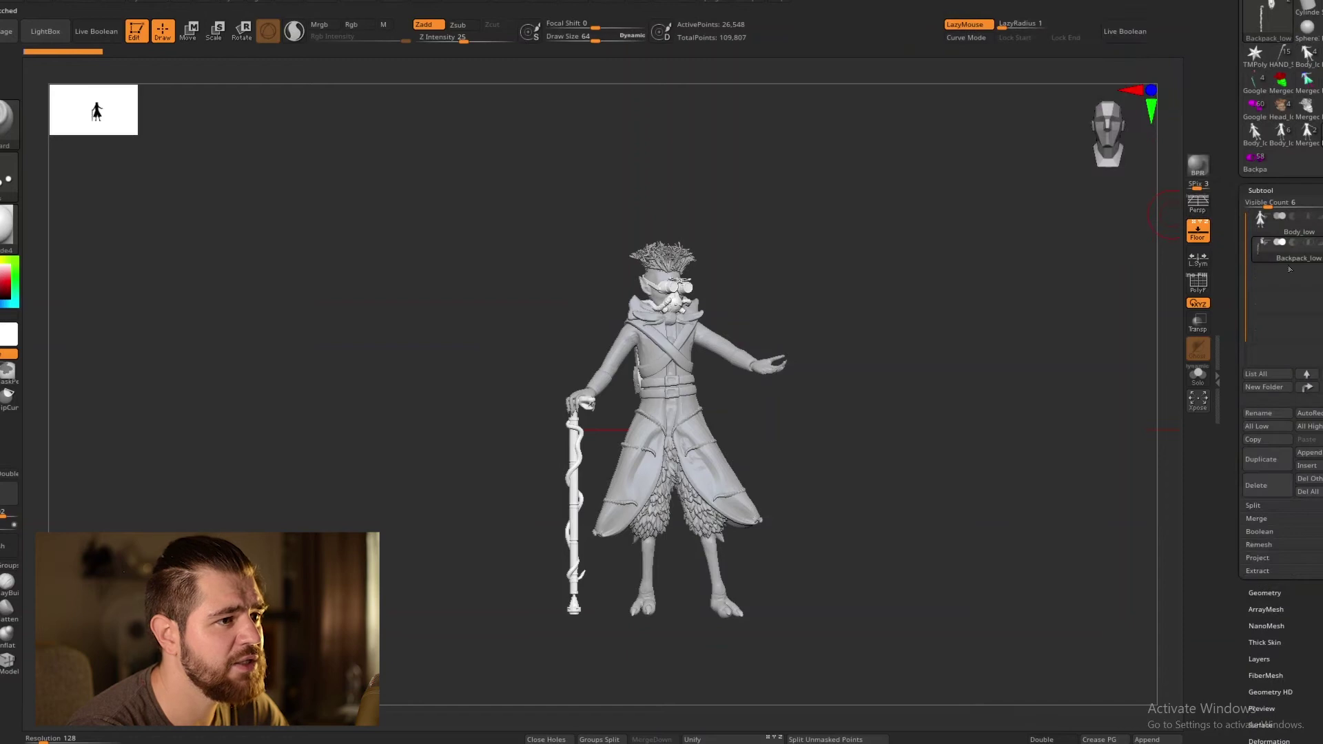
left_click(1198, 282)
left_click(1198, 375)
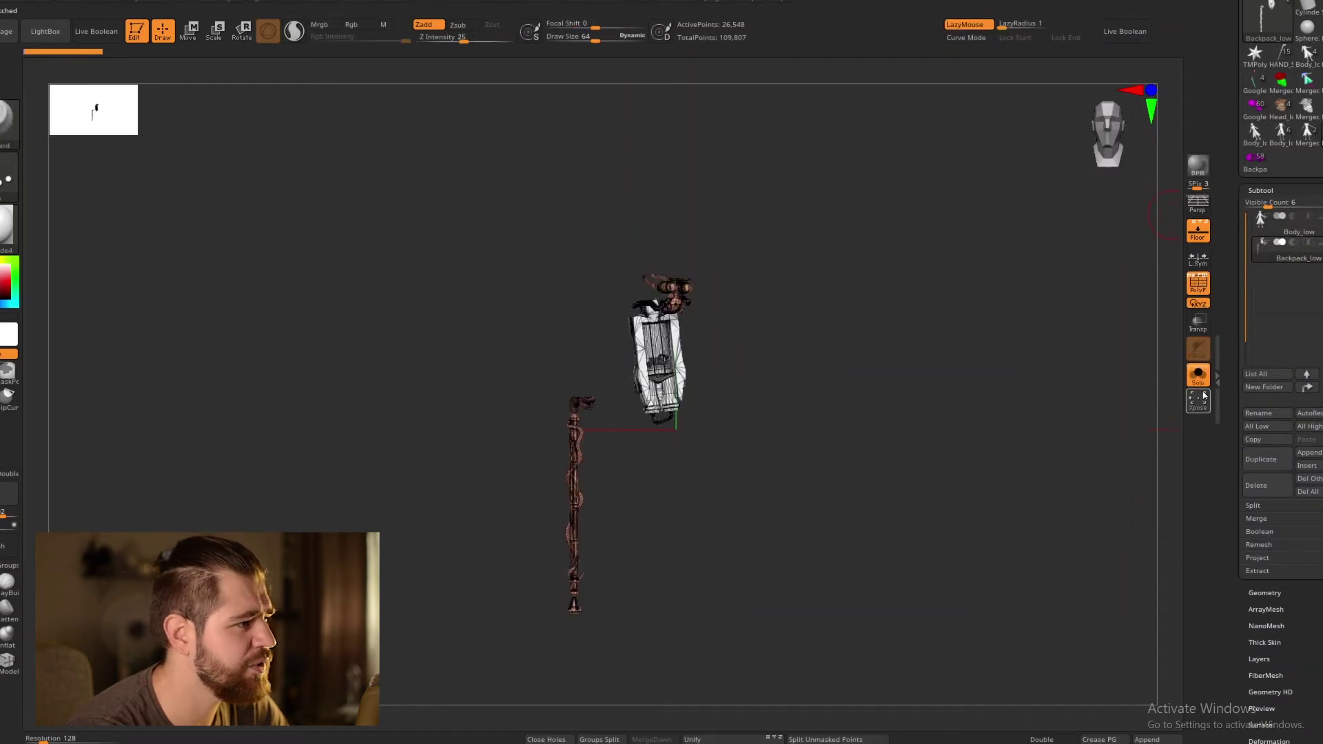
mouse_move(828, 465)
left_mouse_down("alt")
mouse_move(864, 435)
mouse_move(757, 449)
mouse_move(804, 438)
mouse_move(787, 465)
mouse_move(859, 380)
left_mouse_up("alt")
left_click_drag(736, 372, 792, 318)
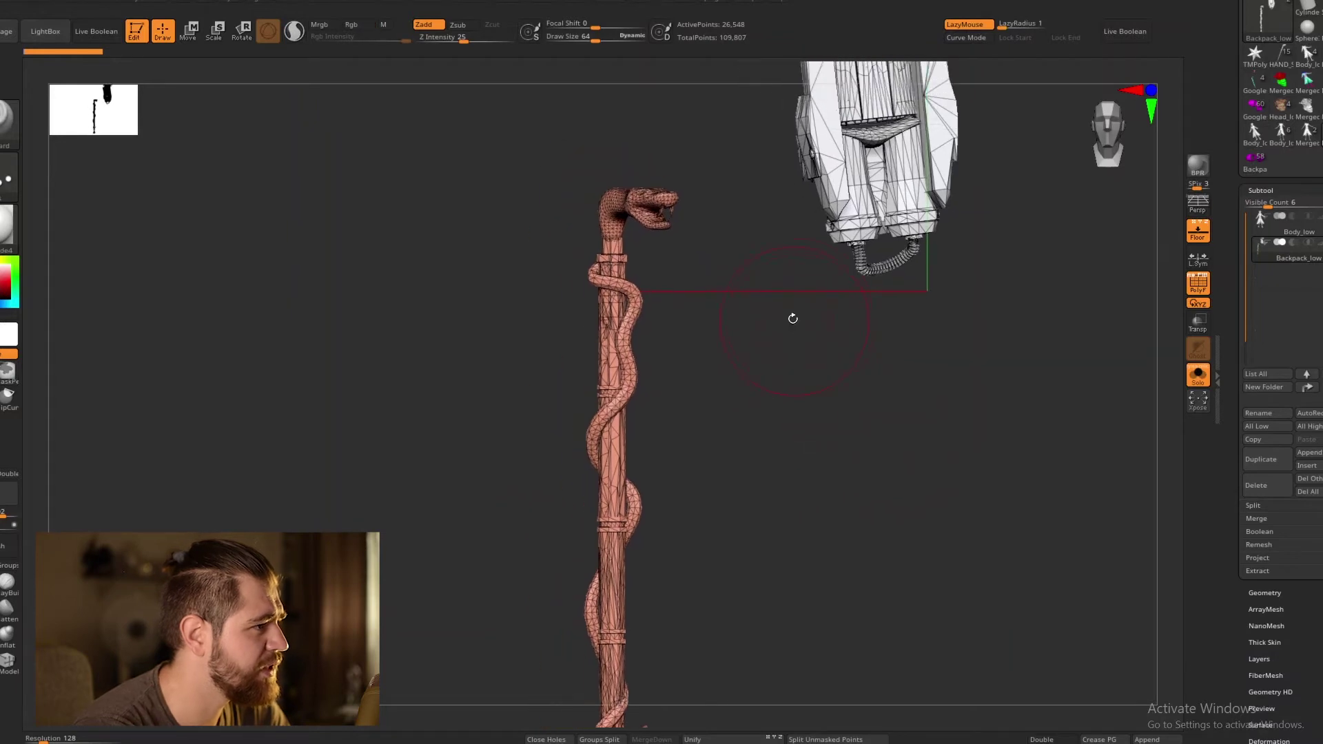
left_click_drag(878, 357, 896, 413)
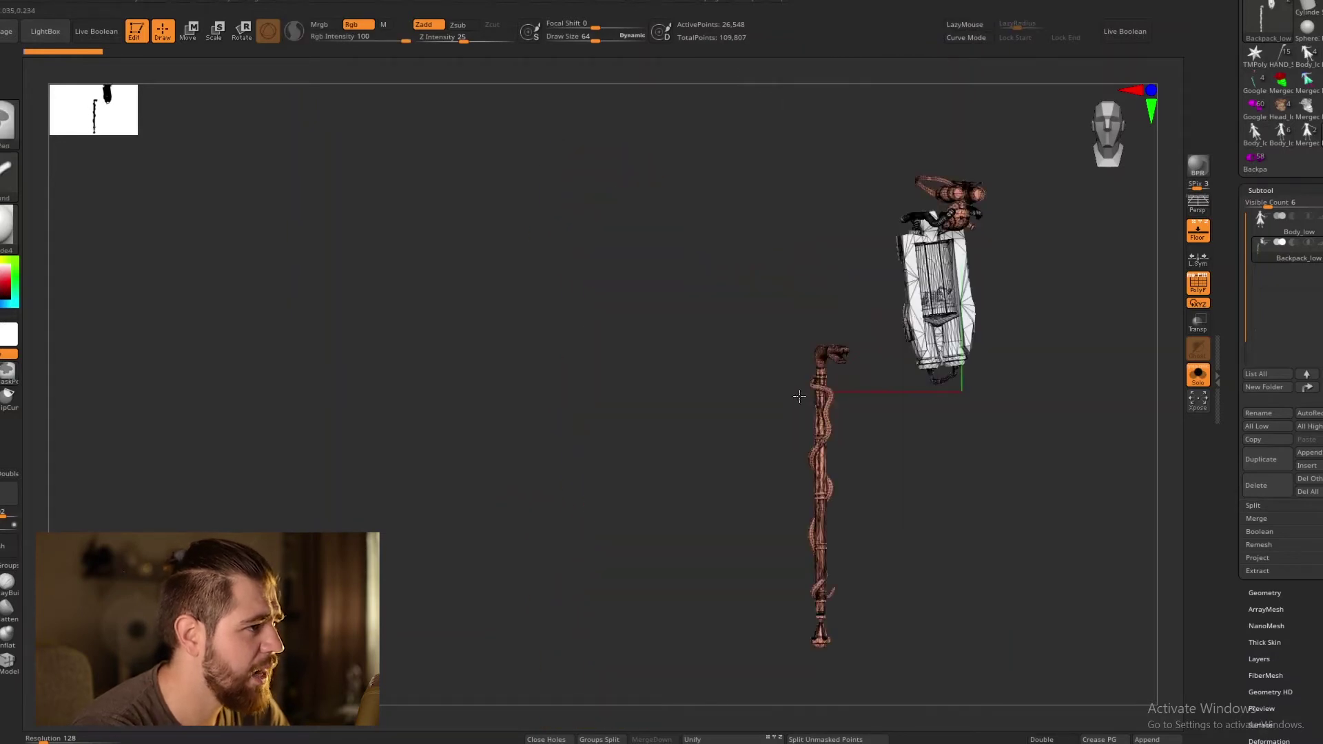
left_click_drag(1013, 392, 966, 477)
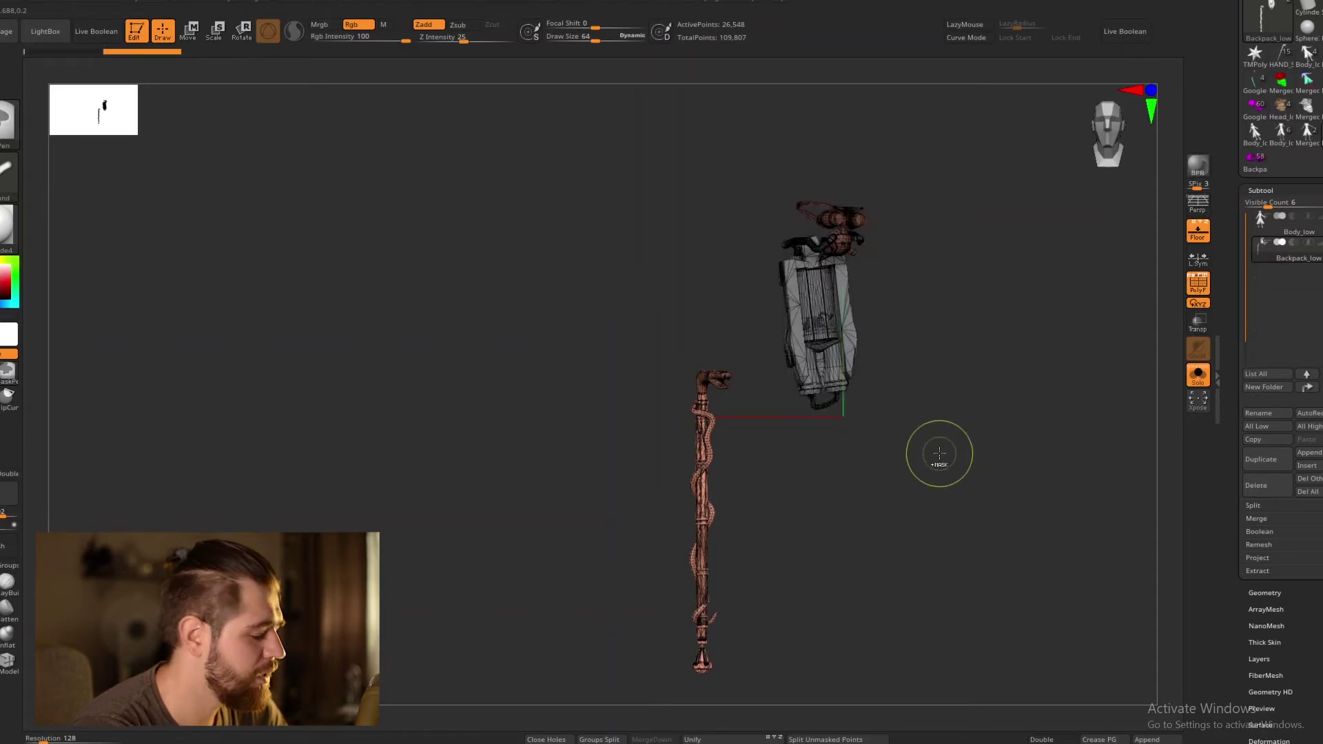
key("ctrl+shift")
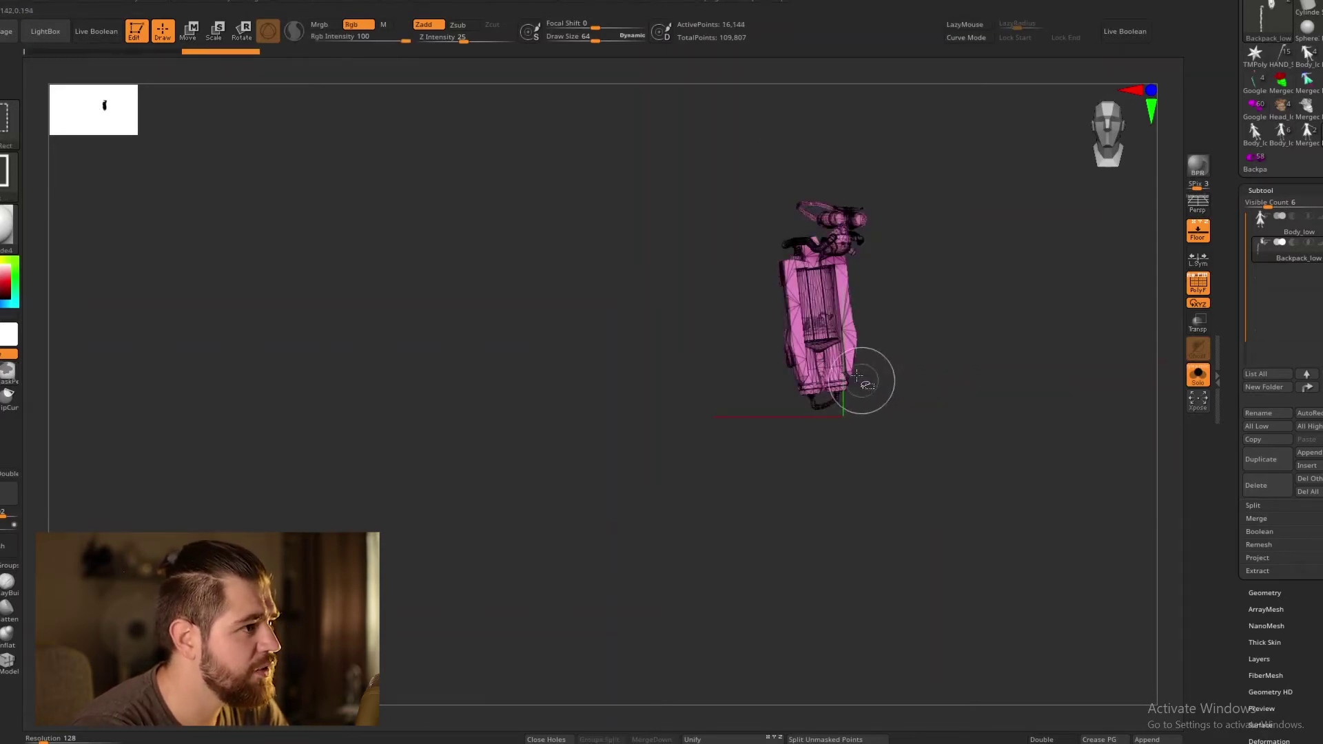
Step: Hide the backpack with a Ctrl+Shift click, leaving the staff with polygroup colours shown
left_click(861, 379, "ctrl+shift")
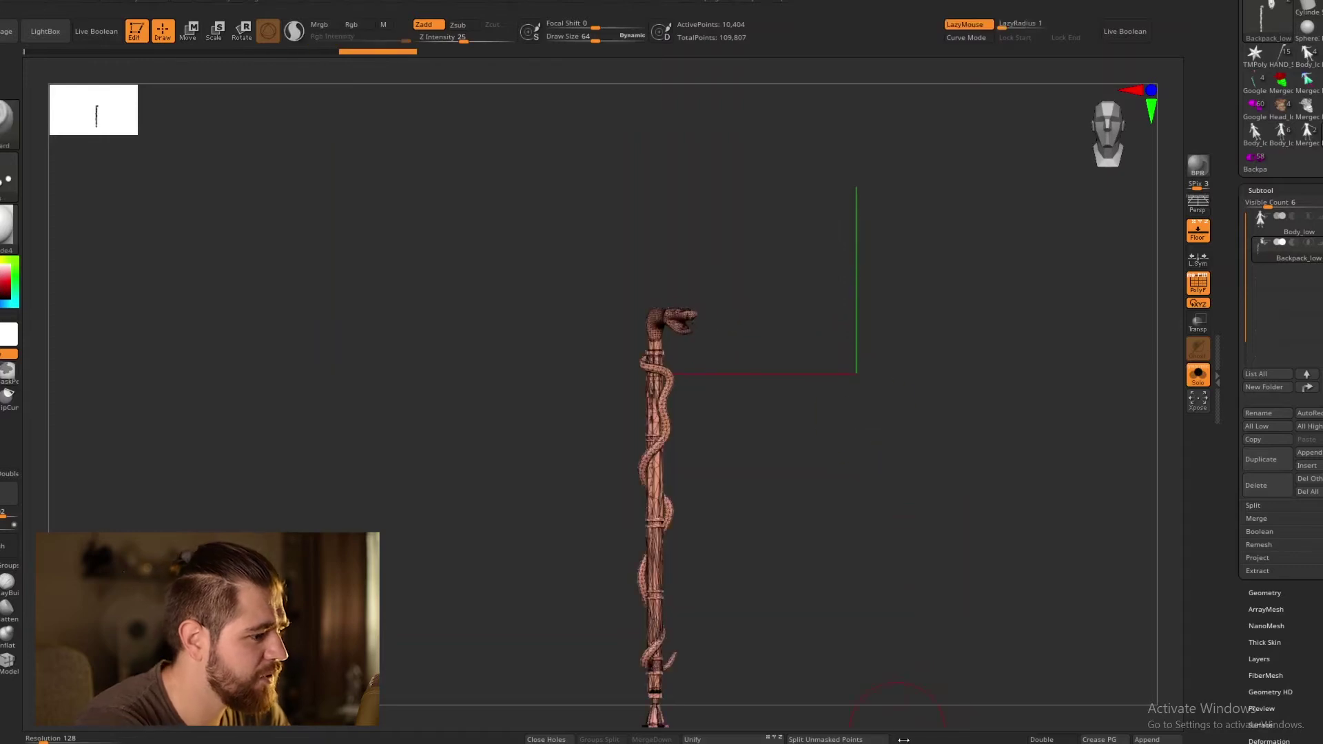
key("shift+f")
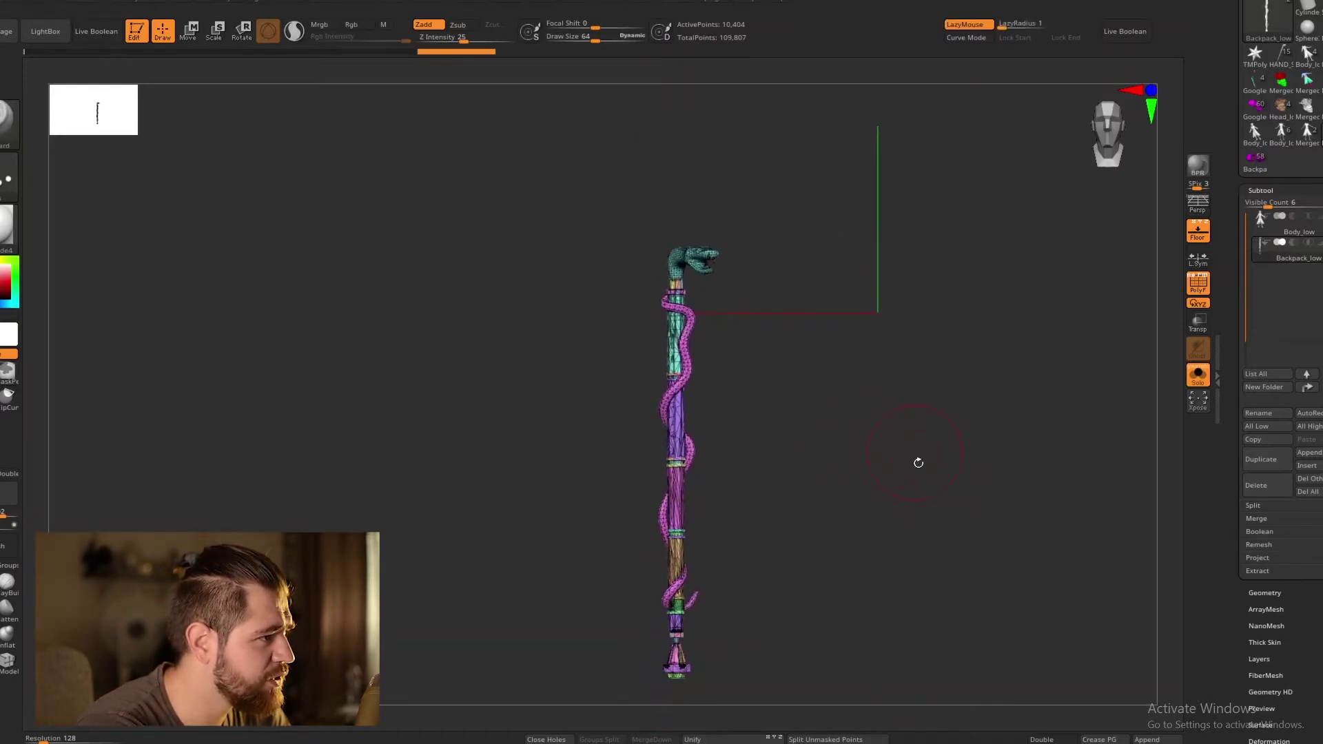
mouse_move(813, 507)
left_mouse_down()
mouse_move(883, 496)
mouse_move(907, 467)
left_mouse_up()
key("ctrl")
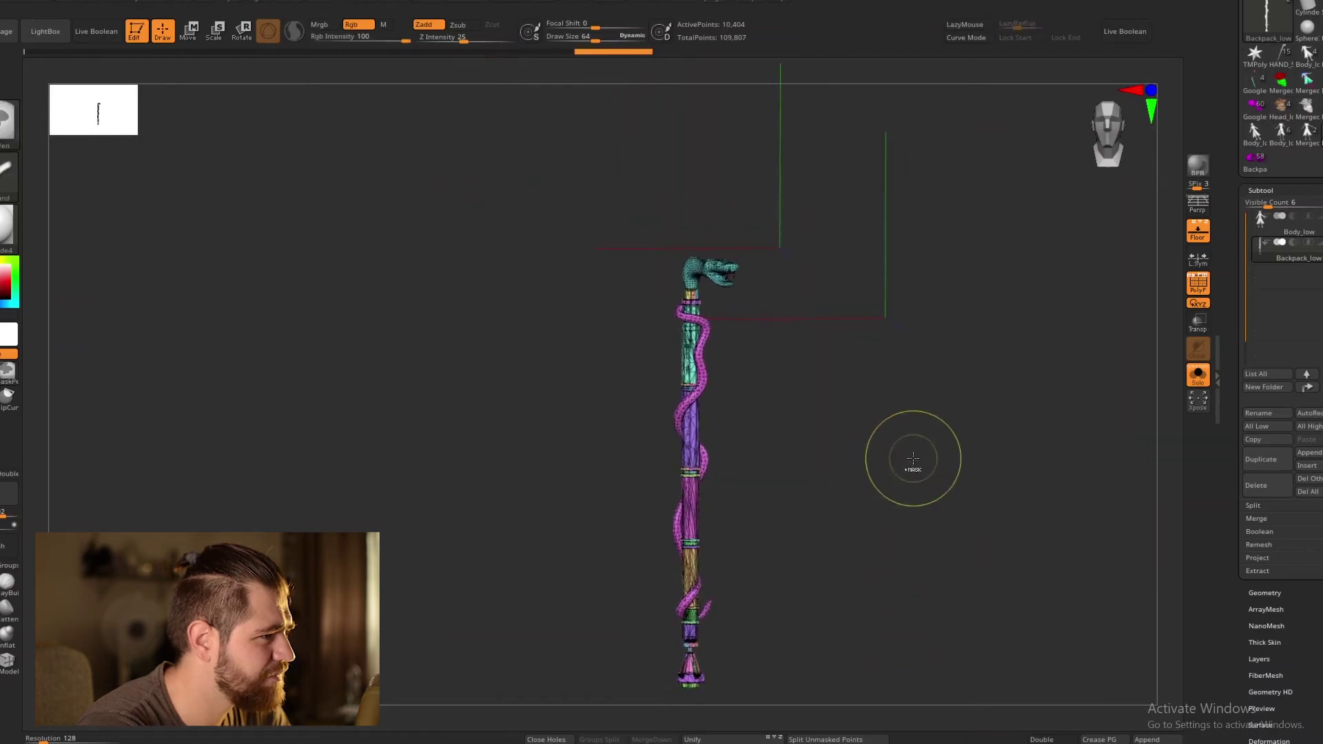
mouse_move(823, 383)
left_mouse_down()
mouse_move(712, 354)
mouse_move(823, 295)
mouse_move(723, 271)
mouse_move(664, 339)
left_mouse_up()
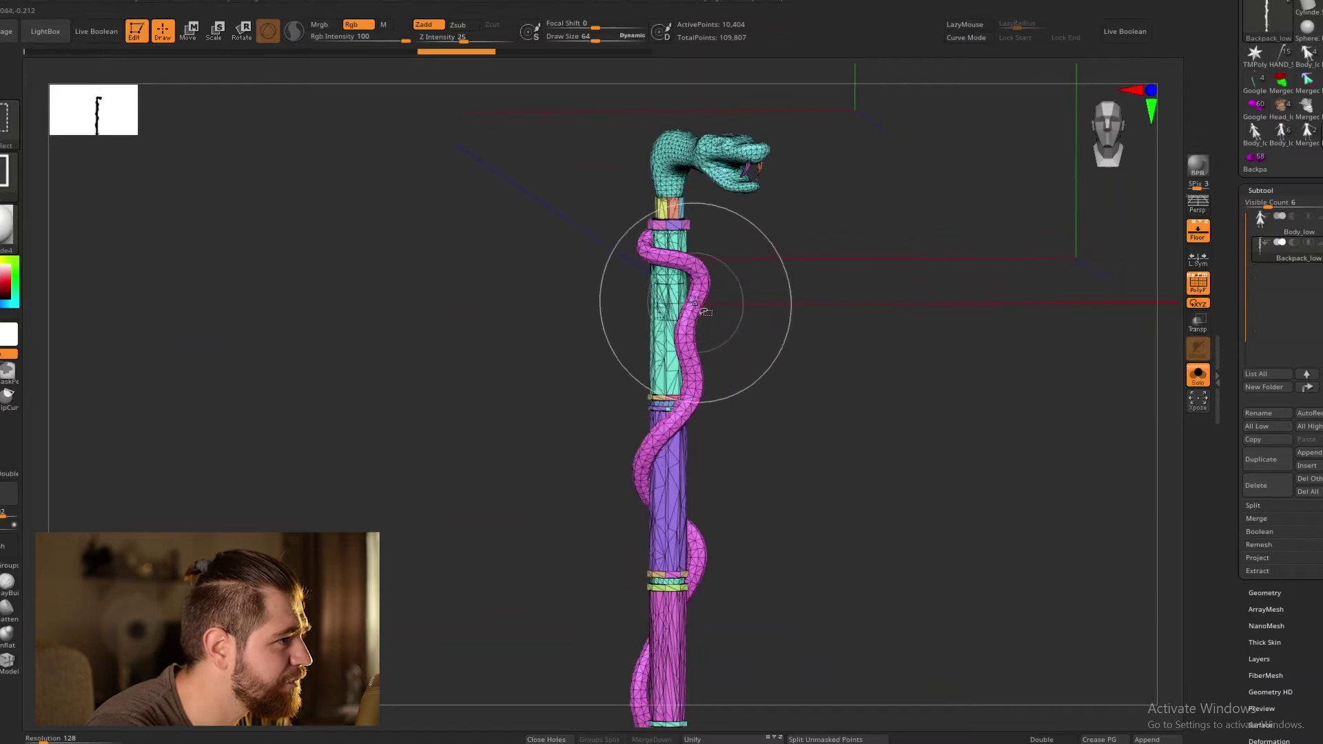
Step: Hide the snake, teal wrap, purple section, green outer layer and blue ring of the staff
left_click(695, 308, "ctrl+alt+shift")
left_click(666, 262, "ctrl+alt+shift")
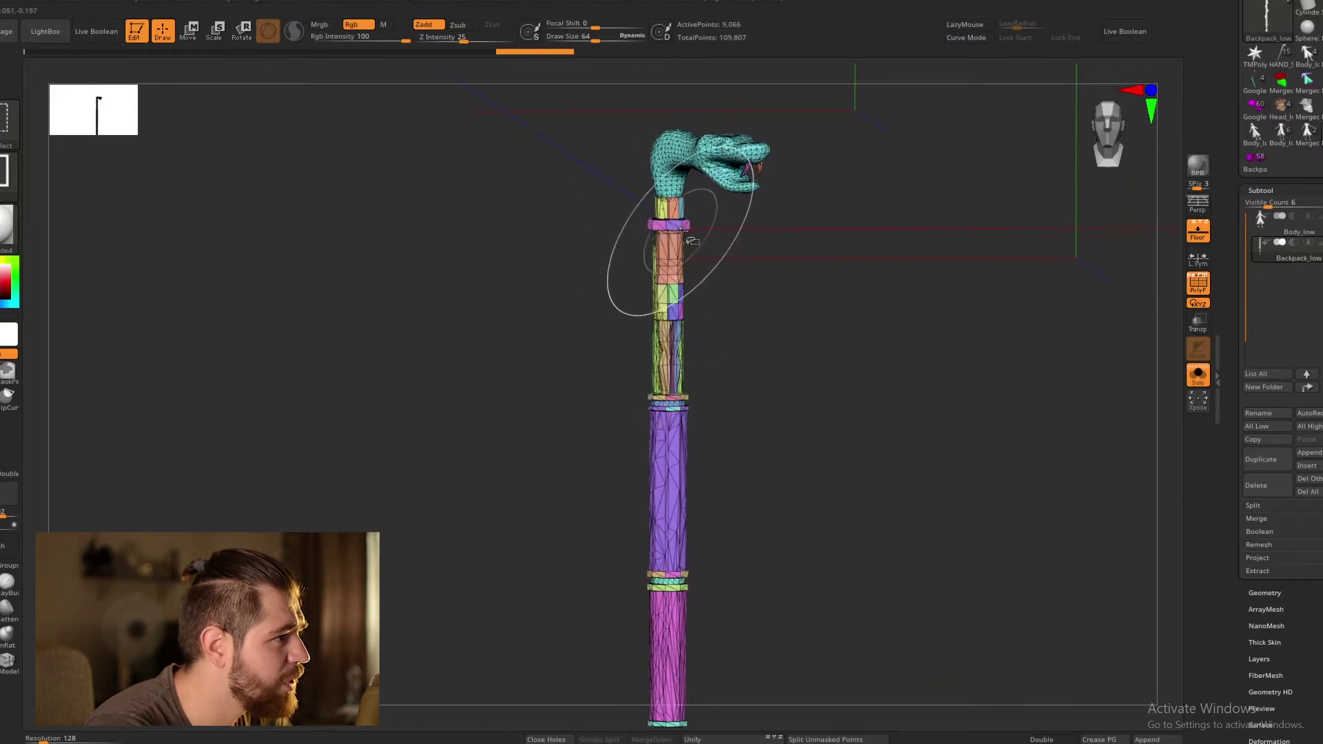
left_click(678, 289, "ctrl+alt+shift")
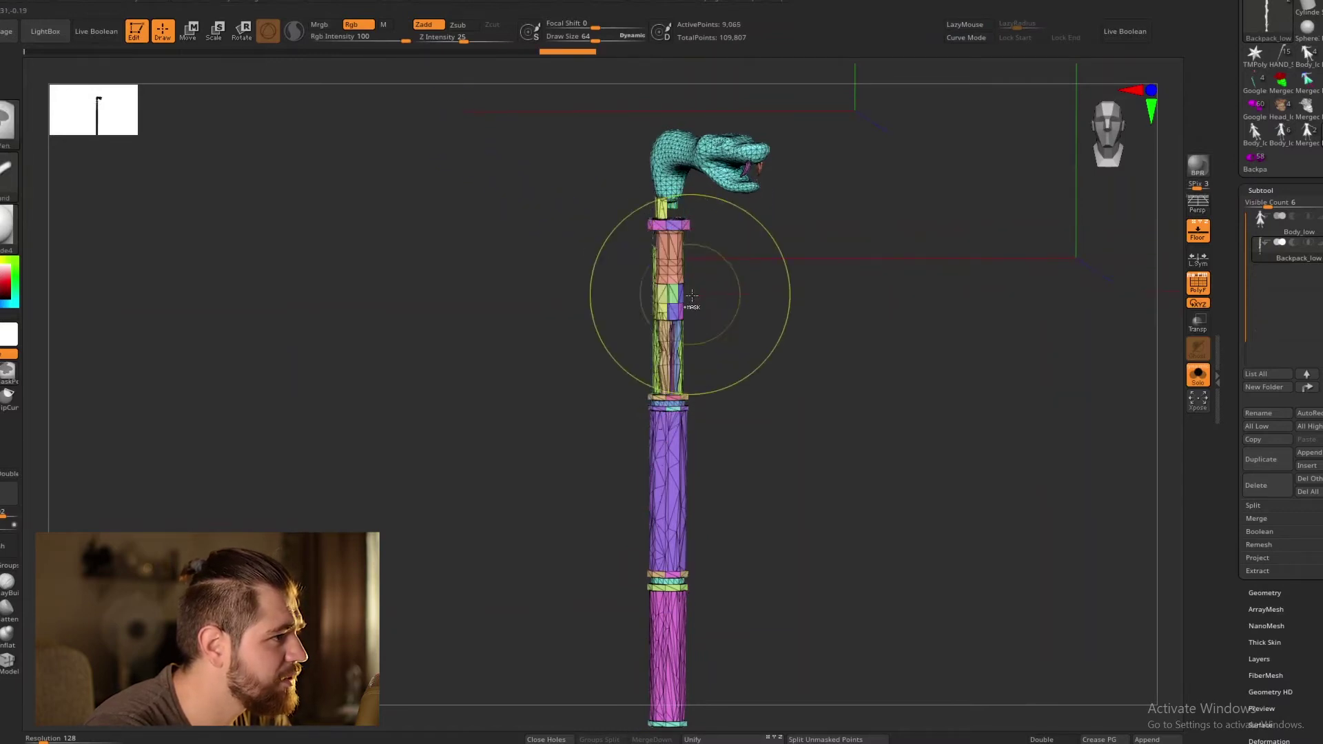
left_click(663, 437, "ctrl+alt+shift")
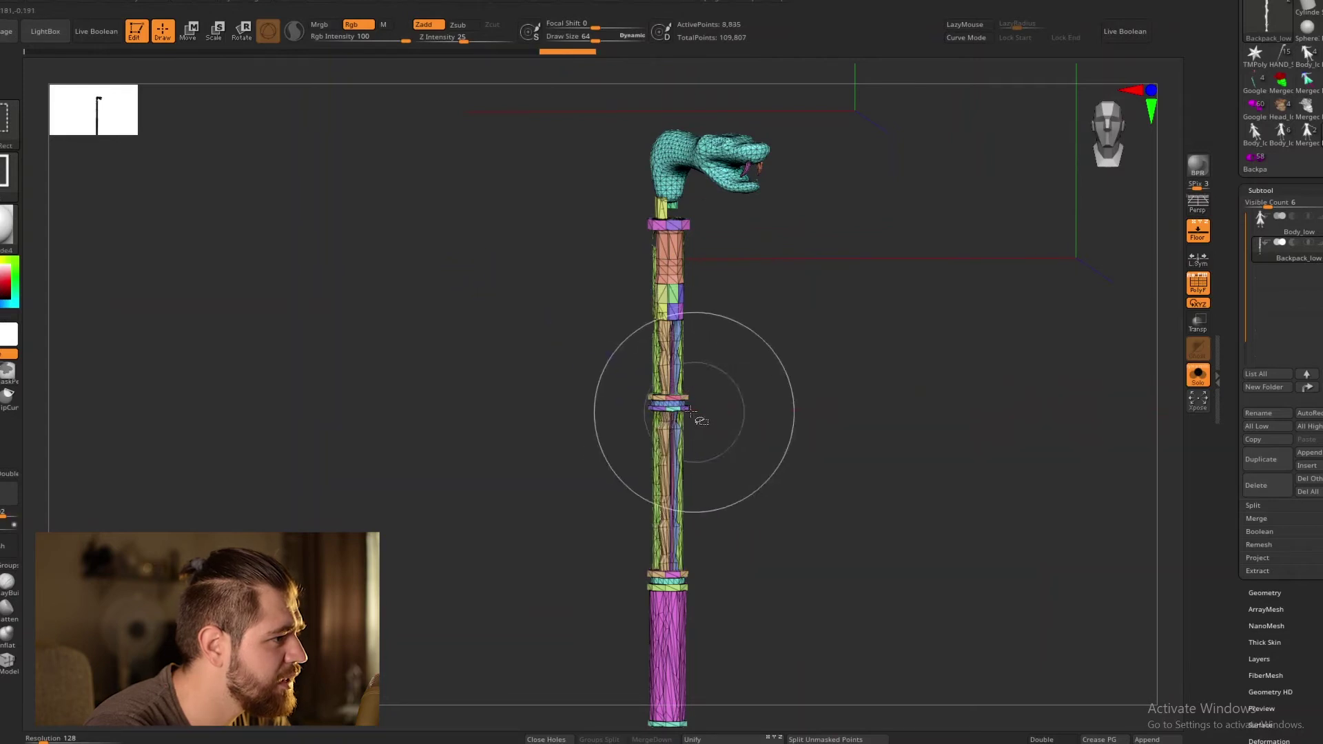
left_click(689, 402, "ctrl+alt+shift")
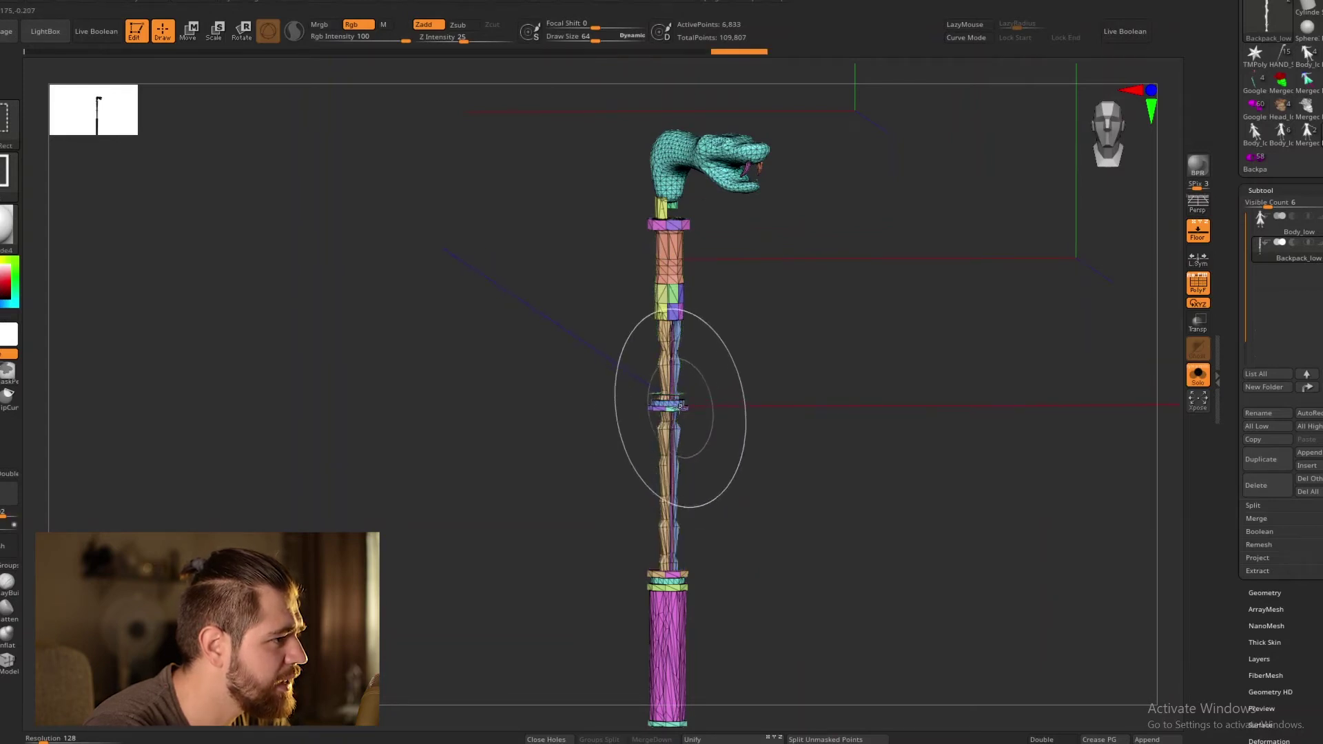
left_click(689, 403, "ctrl+alt+shift")
left_click(686, 397, "ctrl+alt+shift")
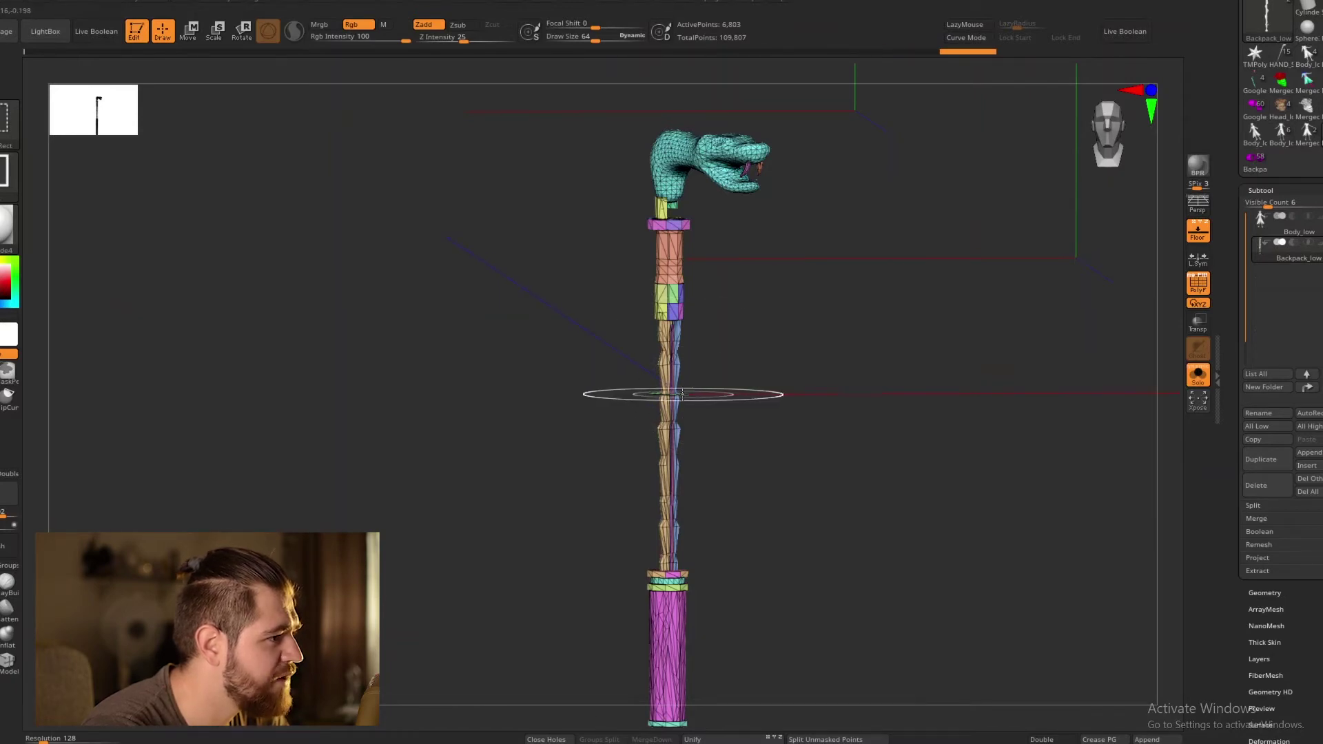
Step: Reduce the brush Draw Size to about 7 from the spacebar menu
mouse_move(766, 410)
left_mouse_down("alt")
mouse_move(753, 361)
mouse_move(657, 360)
left_mouse_up("alt")
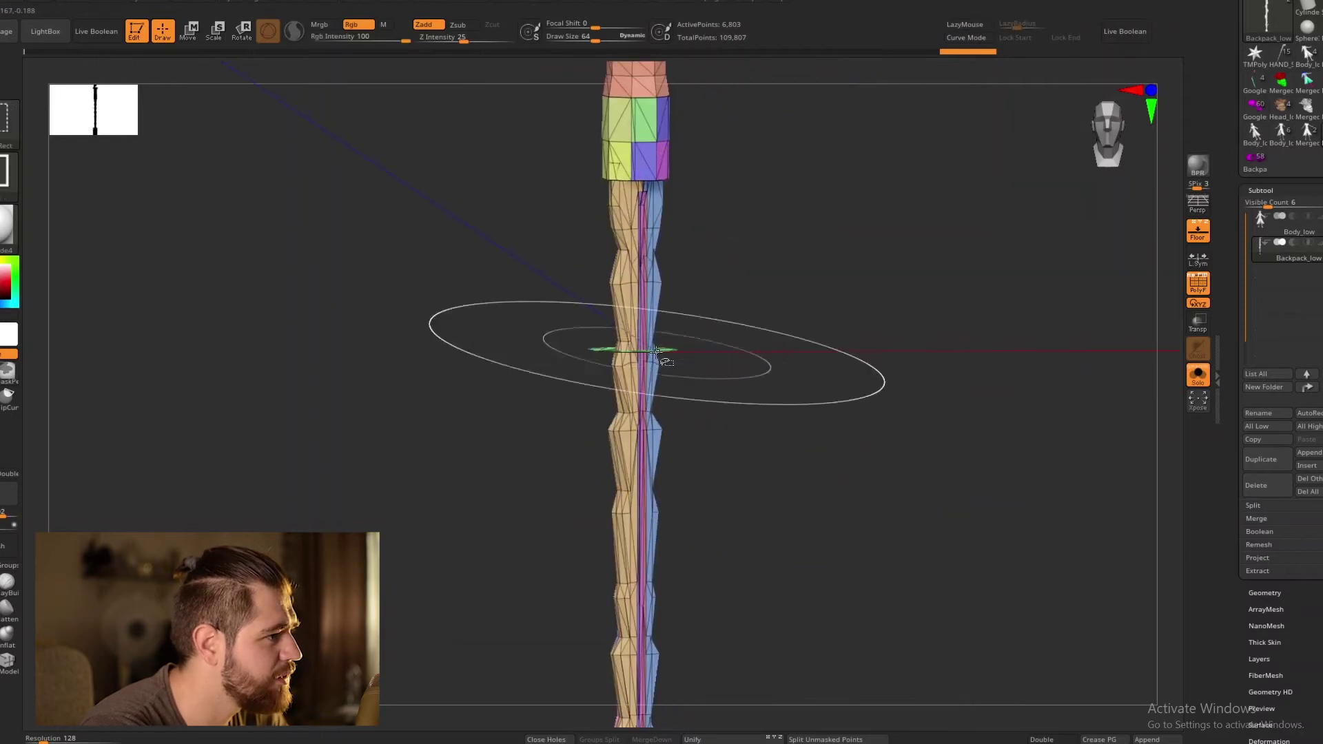
key("space")
left_click_drag(744, 345, 685, 341)
key("ctrl+shift")
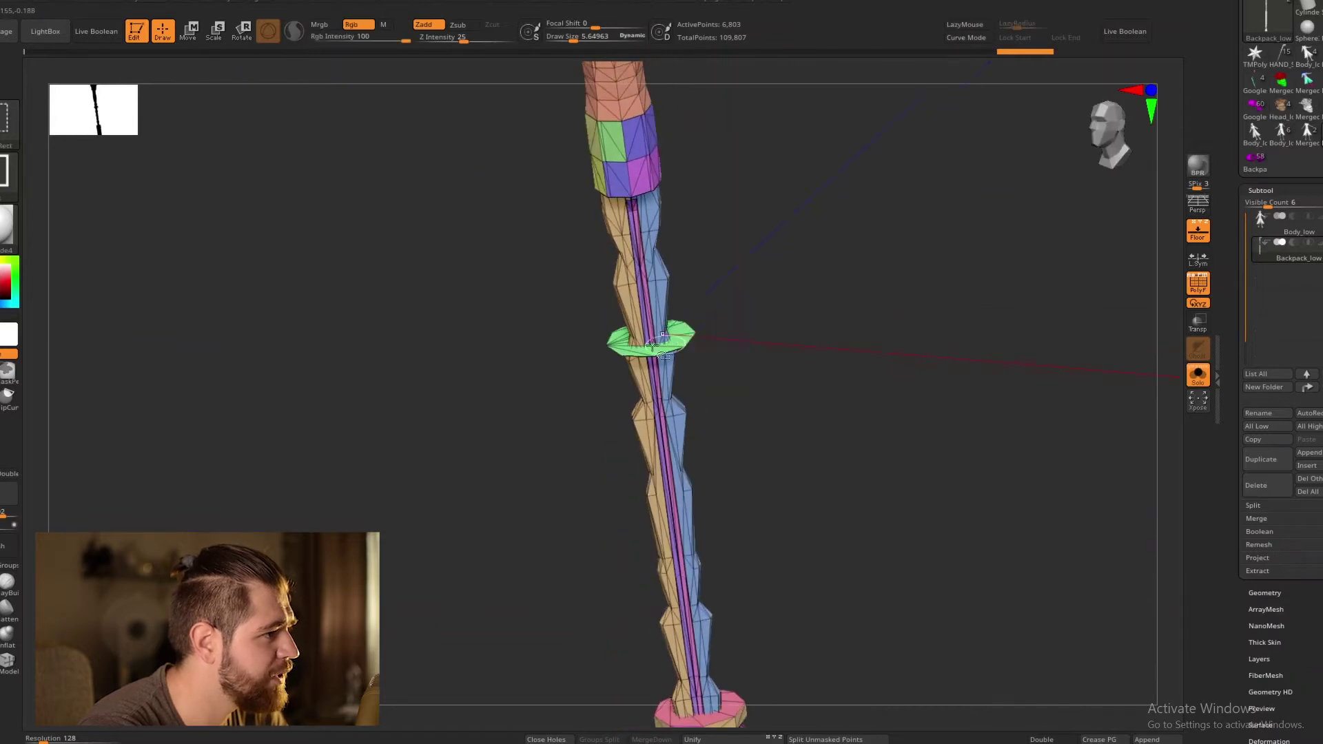
Step: Examine the exposed inner shaft and base from several angles, then recentre the staff
mouse_move(760, 384)
left_mouse_down()
mouse_move(765, 361)
mouse_move(720, 407)
mouse_move(732, 372)
mouse_move(803, 307)
mouse_move(711, 401)
mouse_move(756, 421)
mouse_move(753, 452)
mouse_move(788, 475)
mouse_move(721, 446)
left_mouse_up()
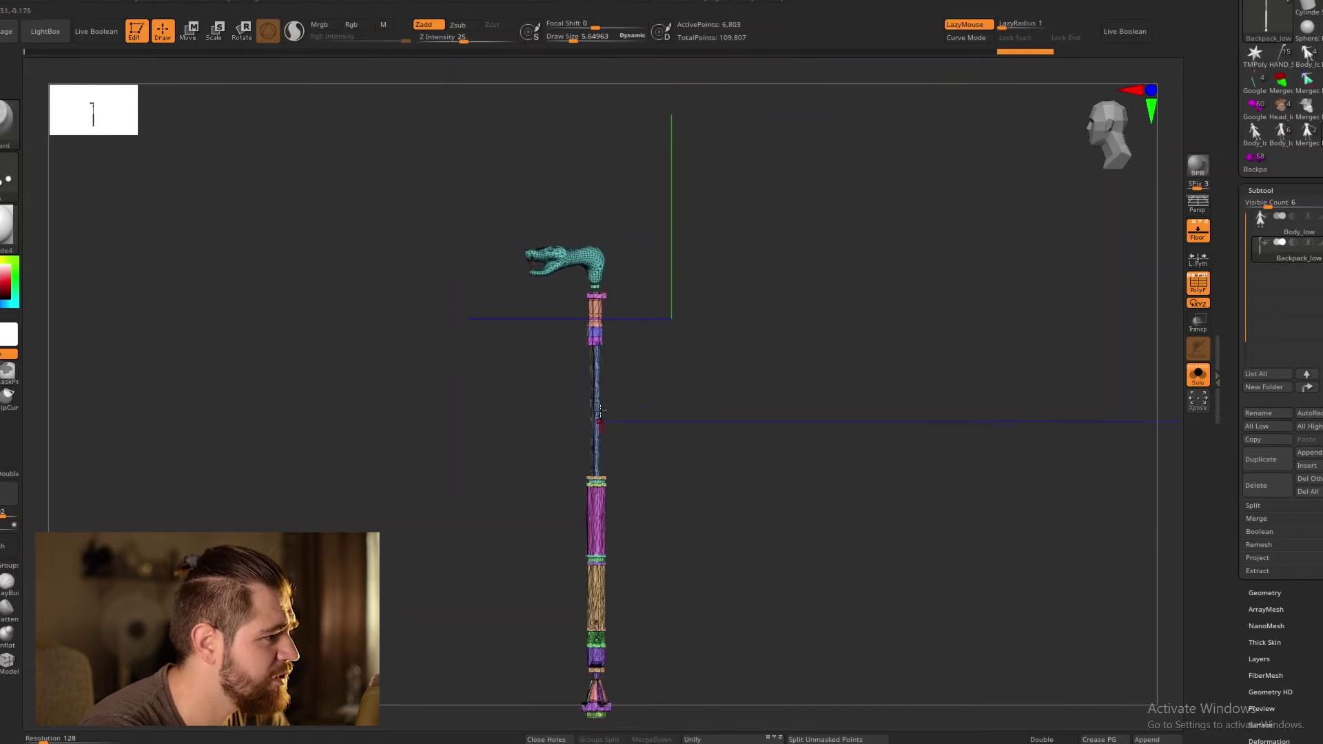
left_click_drag(714, 438, 691, 349, "alt")
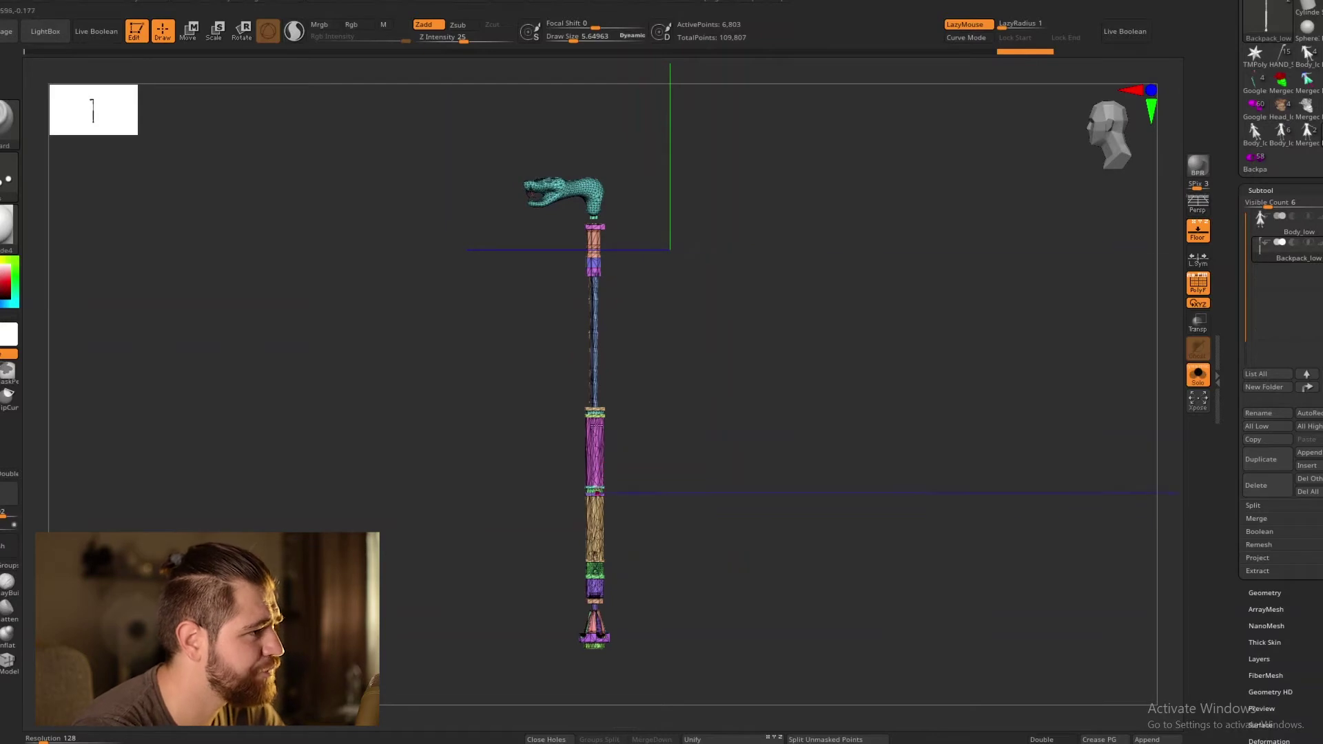
left_click_drag(707, 456, 698, 357)
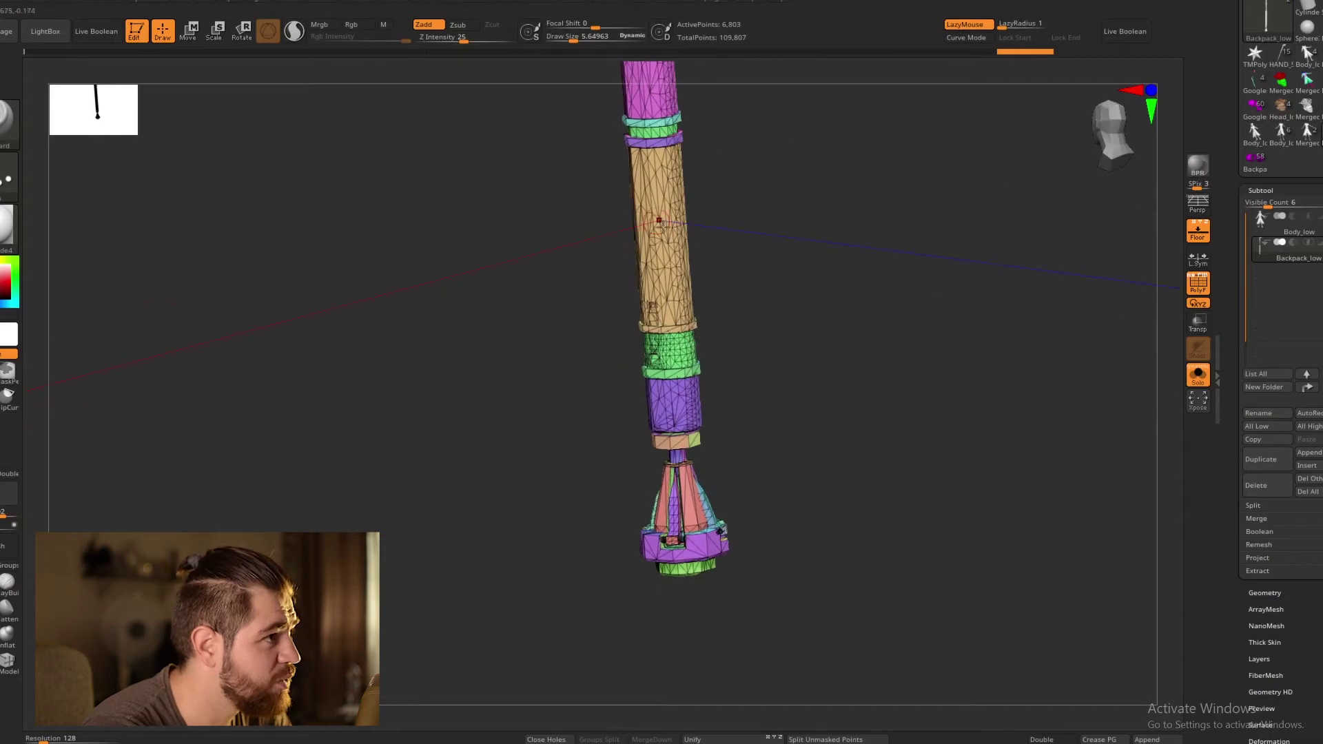
left_click_drag(769, 344, 663, 308)
left_click_drag(770, 370, 827, 377)
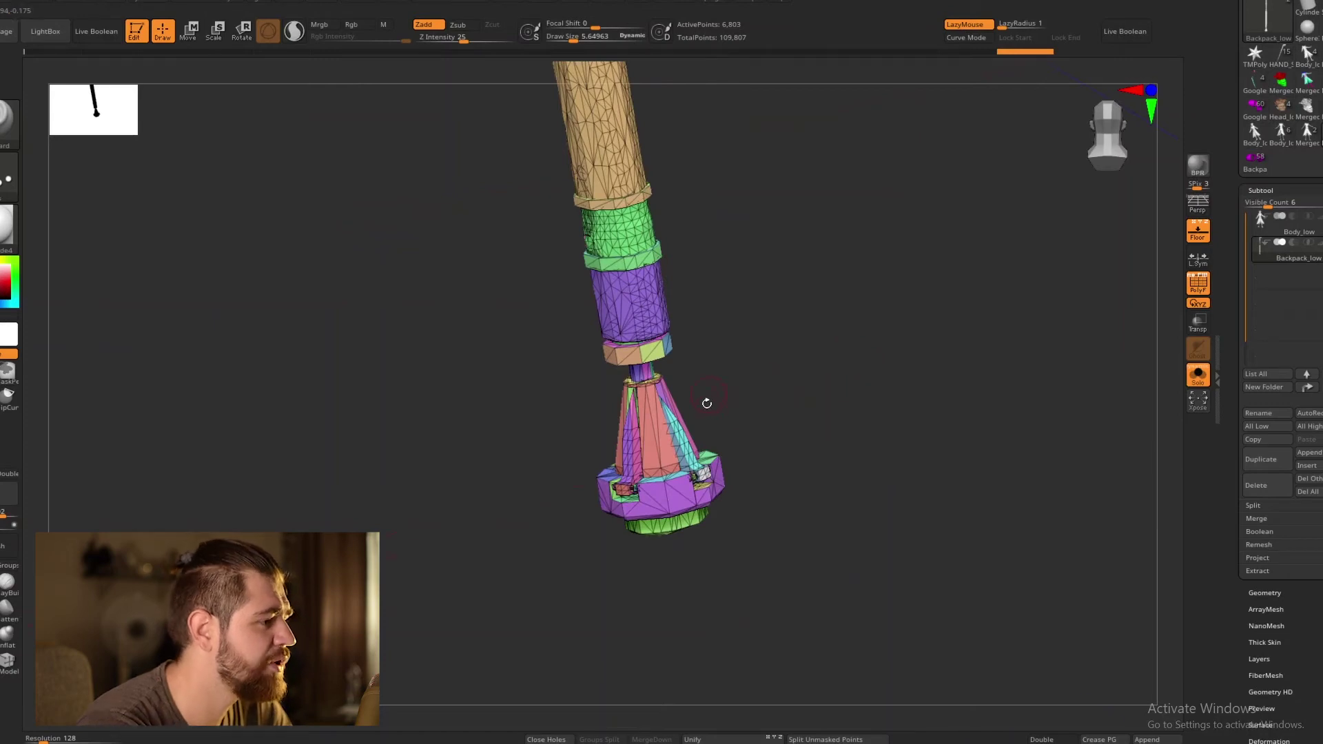
left_click_drag(737, 429, 682, 409)
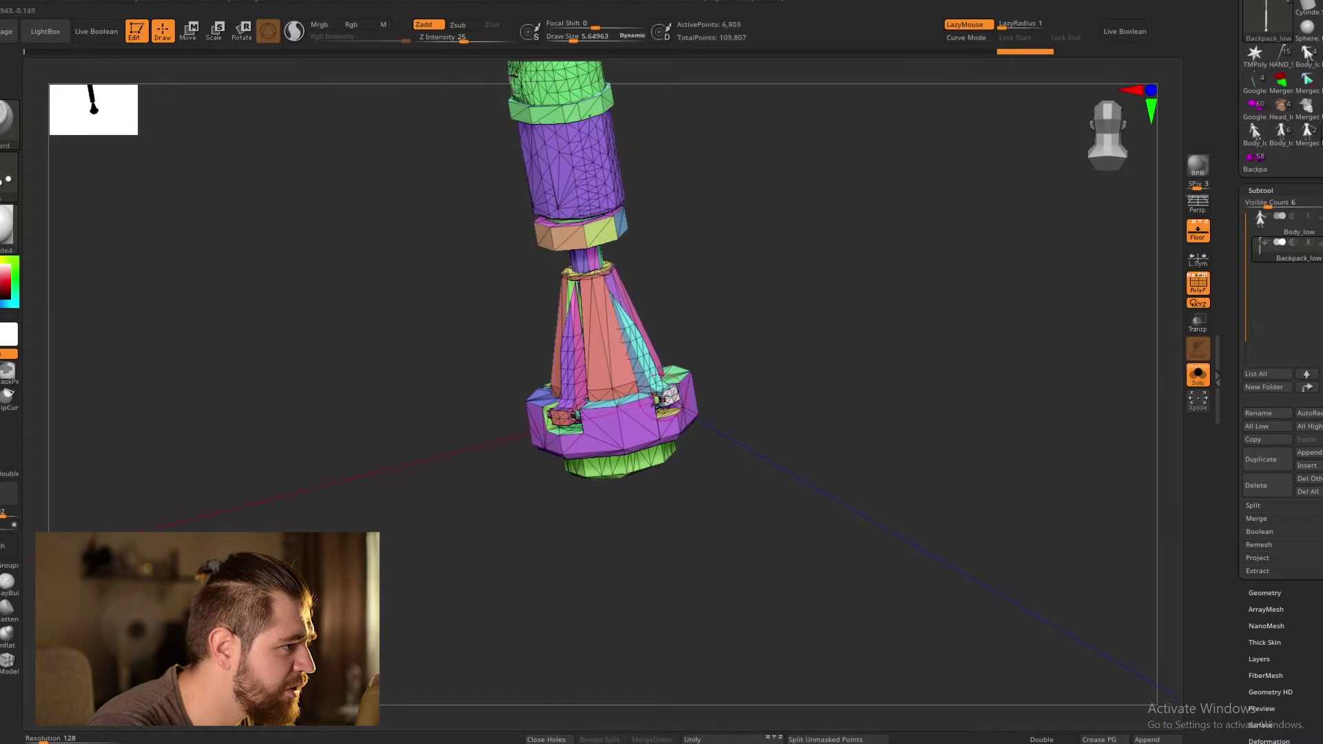
left_click_drag(726, 387, 724, 296)
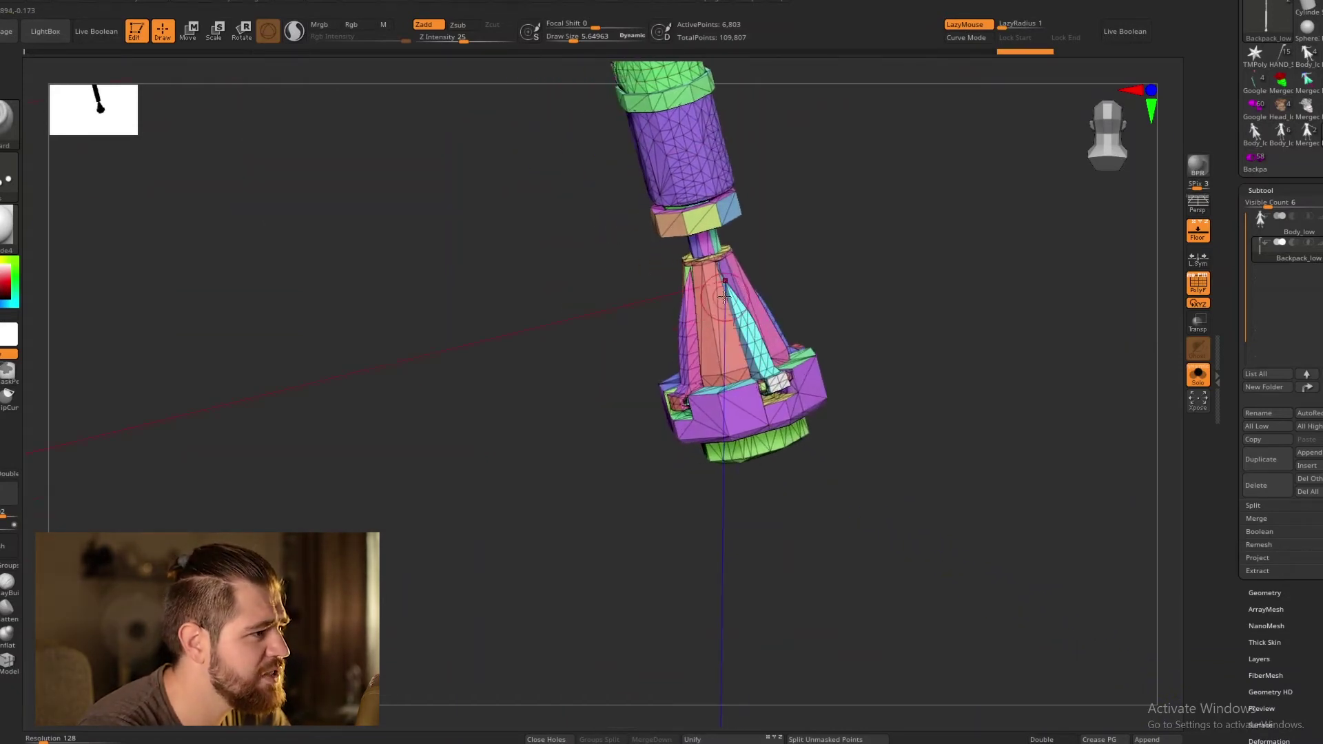
mouse_move(828, 350)
left_mouse_down()
mouse_move(847, 362)
mouse_move(831, 371)
left_mouse_up()
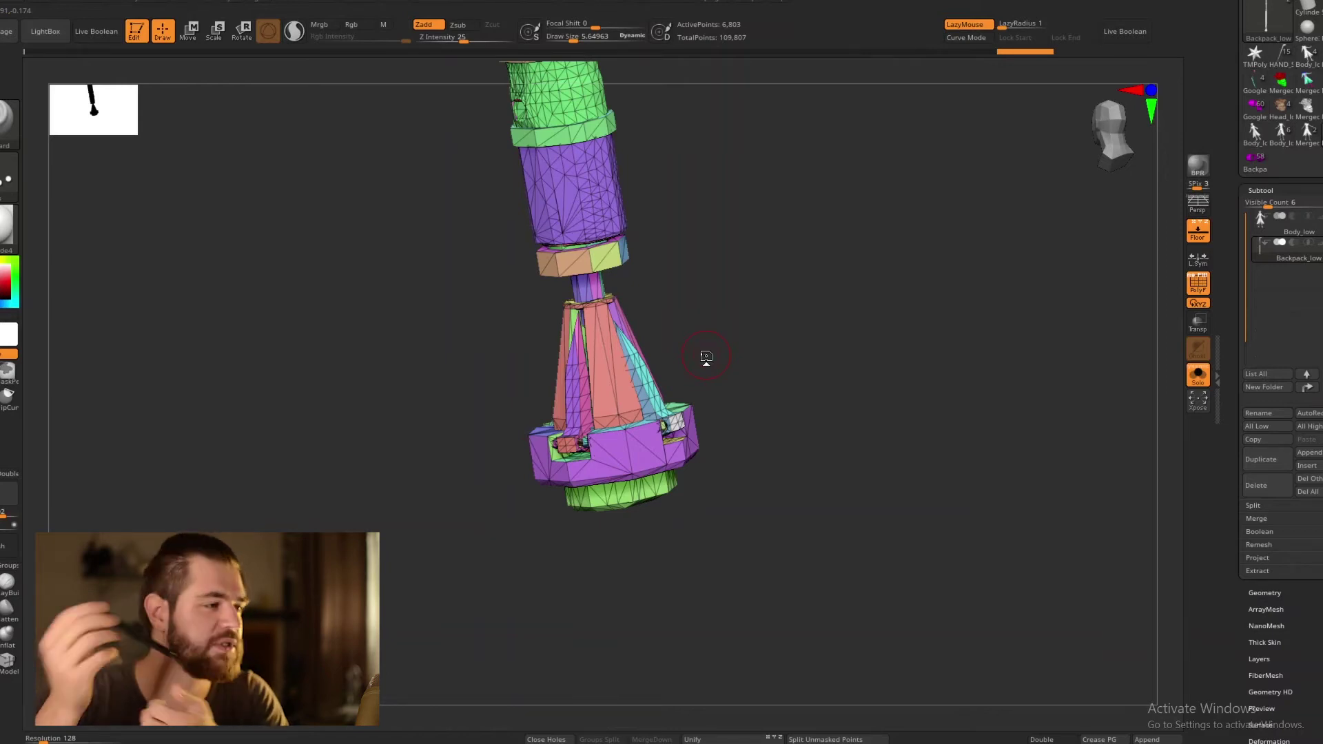
left_click_drag(1115, 353, 909, 475)
left_click_drag(909, 563, 922, 451)
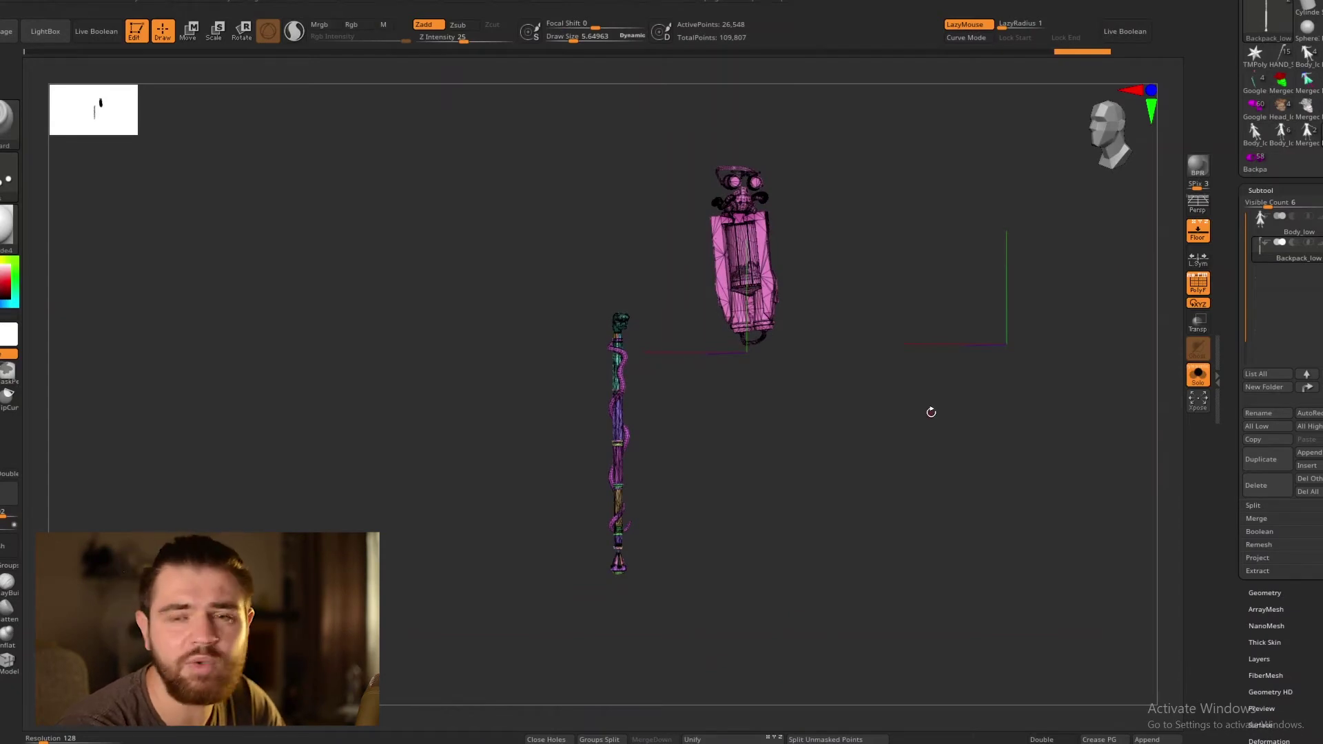
Step: Run Check Mesh Integrity under Tool > Geometry > MeshIntegrity, then orbit around the backpack and staff
left_click(1261, 190)
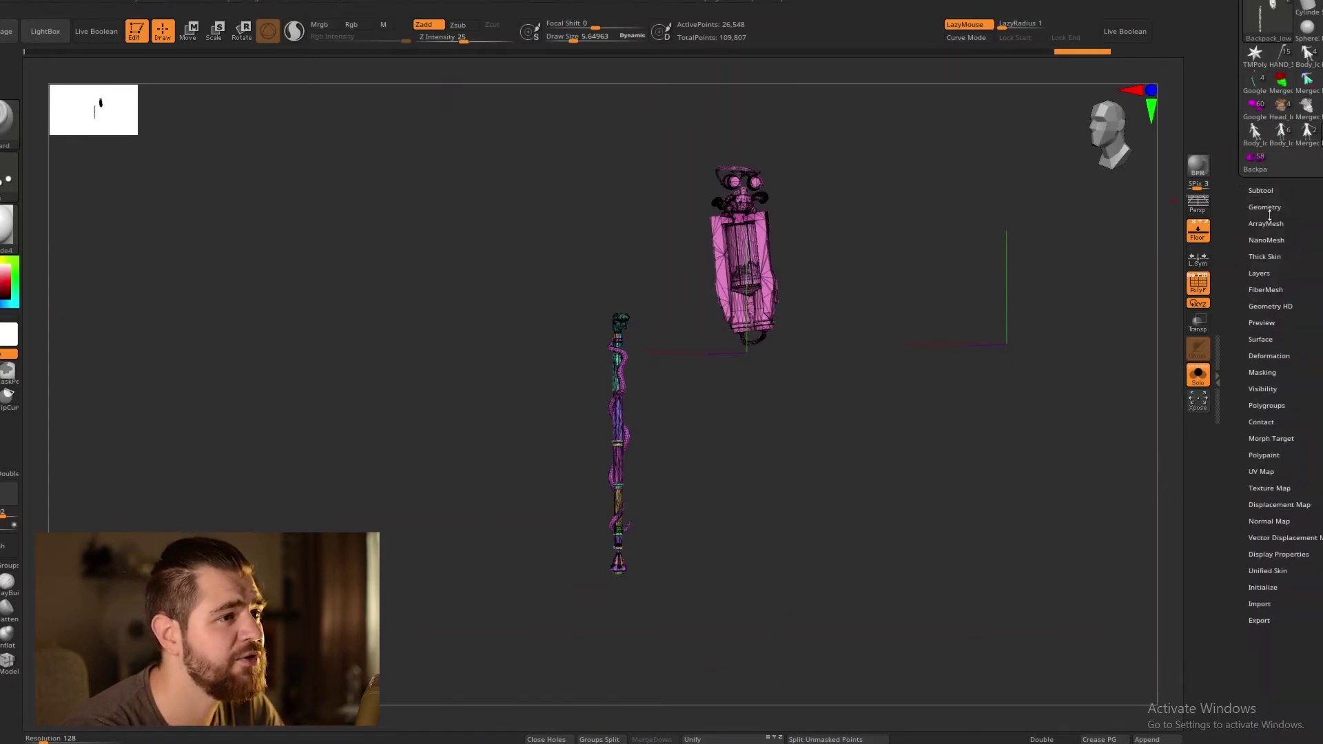
left_click(1268, 207)
left_click(1268, 469)
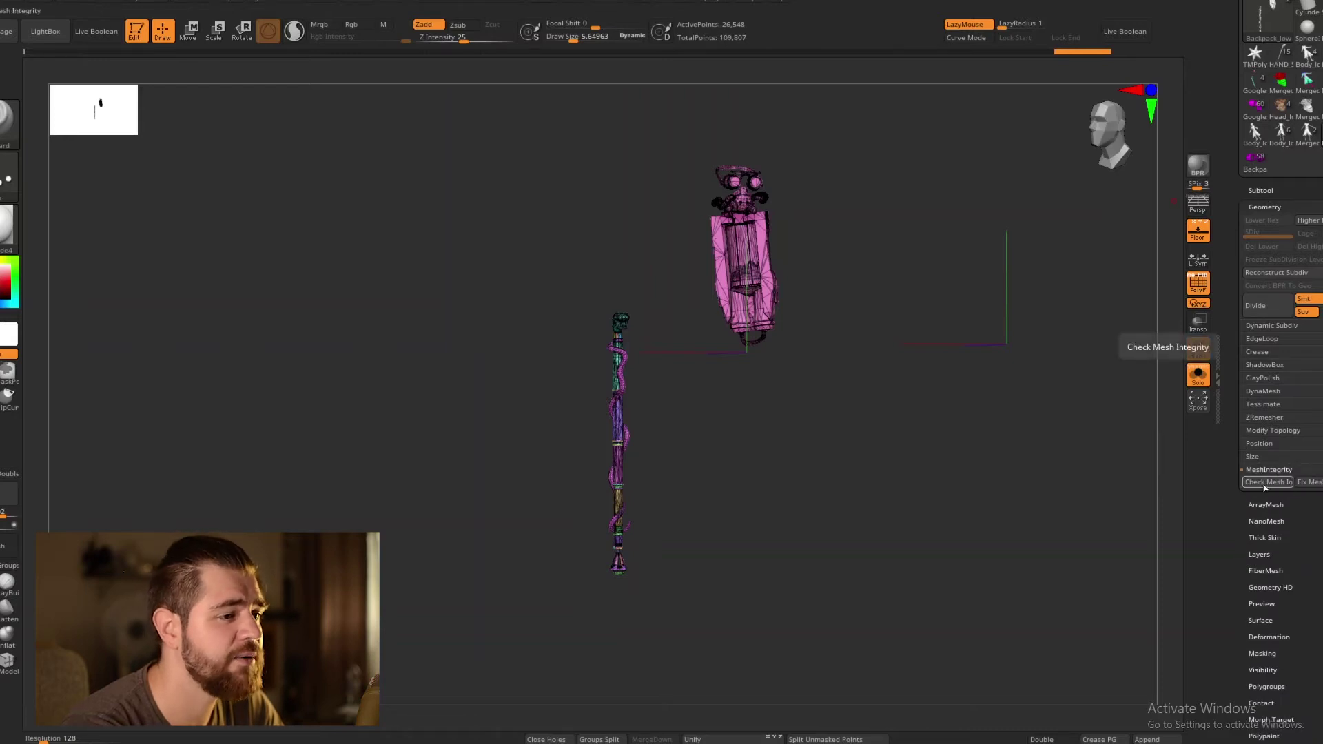
left_click(1268, 482)
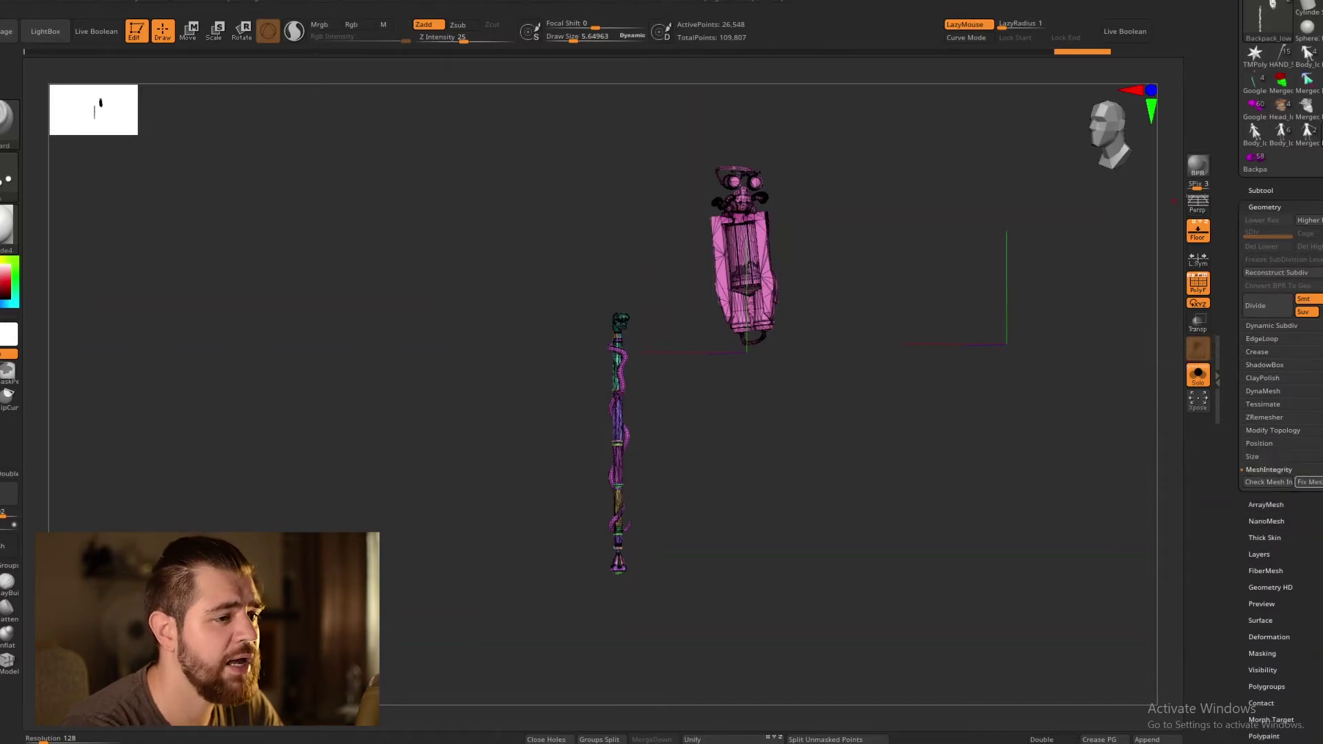
left_click_drag(960, 434, 1010, 420)
left_click_drag(809, 469, 947, 445)
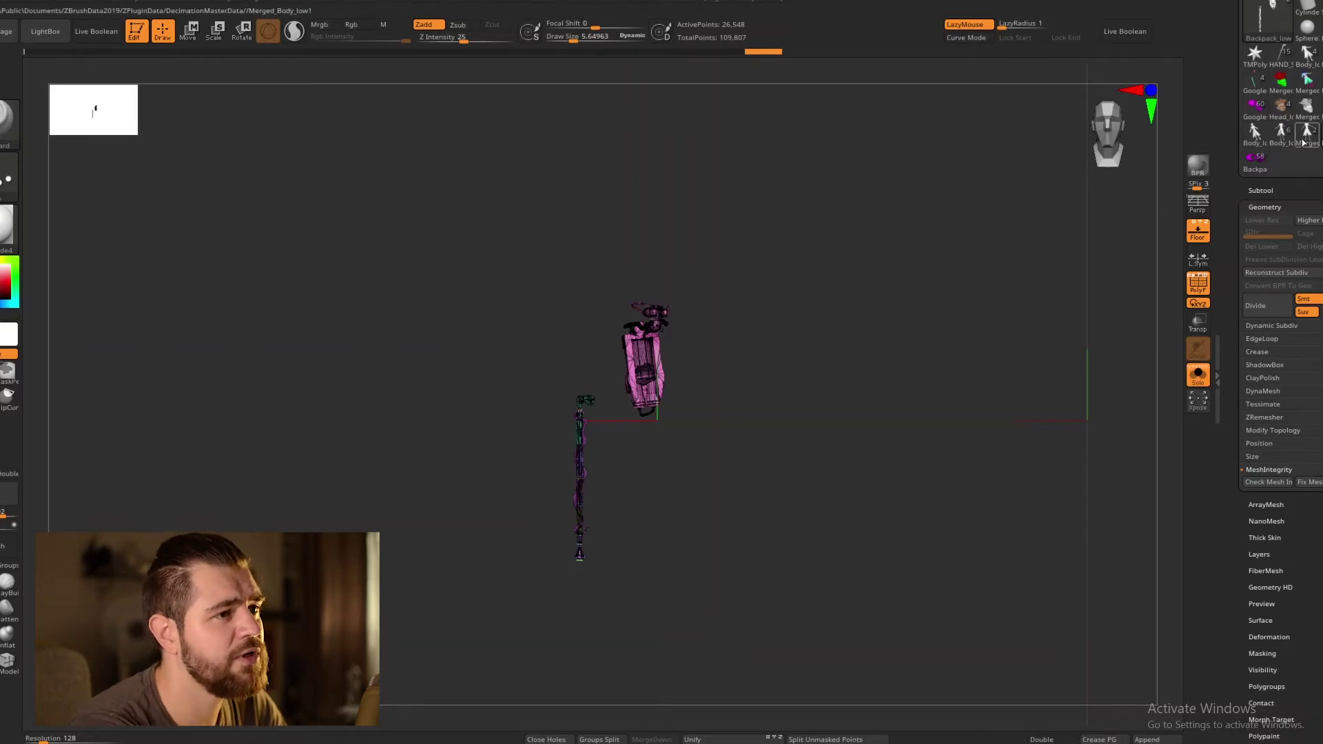
Step: Load the Backpack_high sculpt and turn off Solo so every subtool shows
left_click(1281, 133)
left_click(1262, 162)
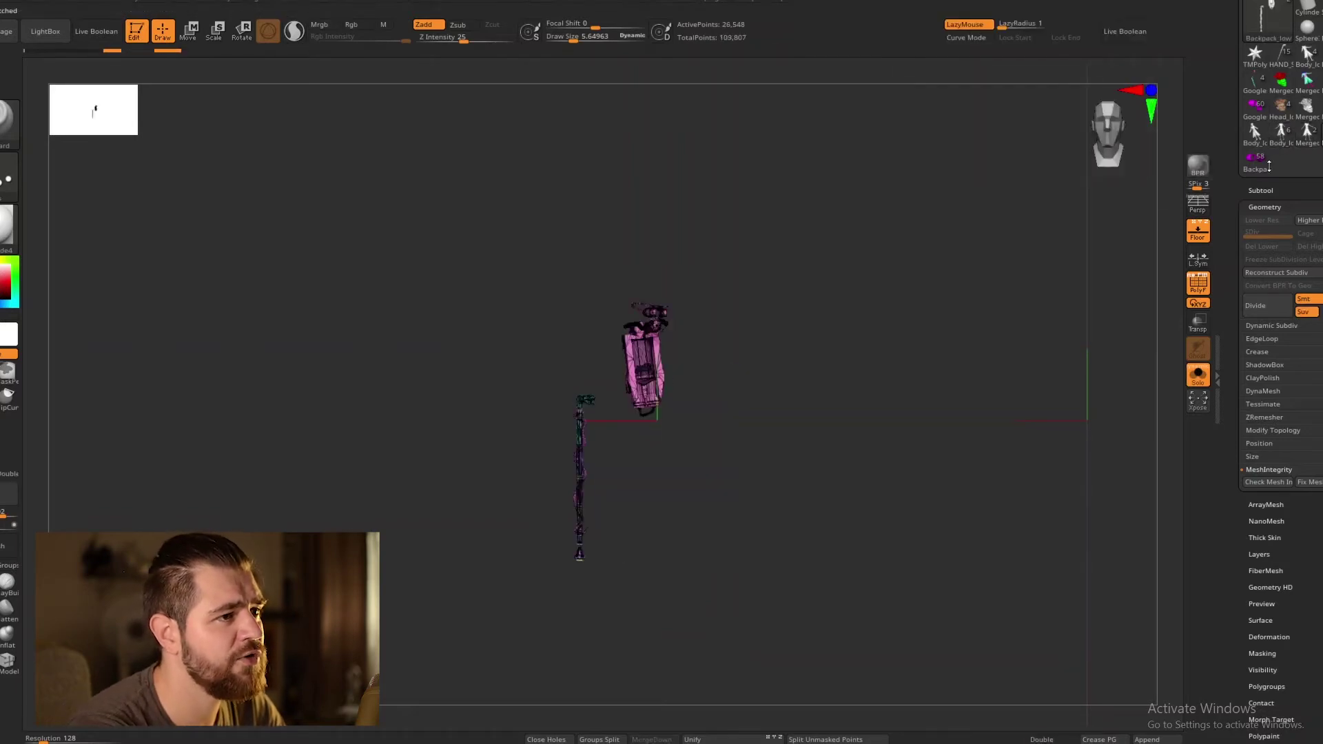
left_click(1264, 207)
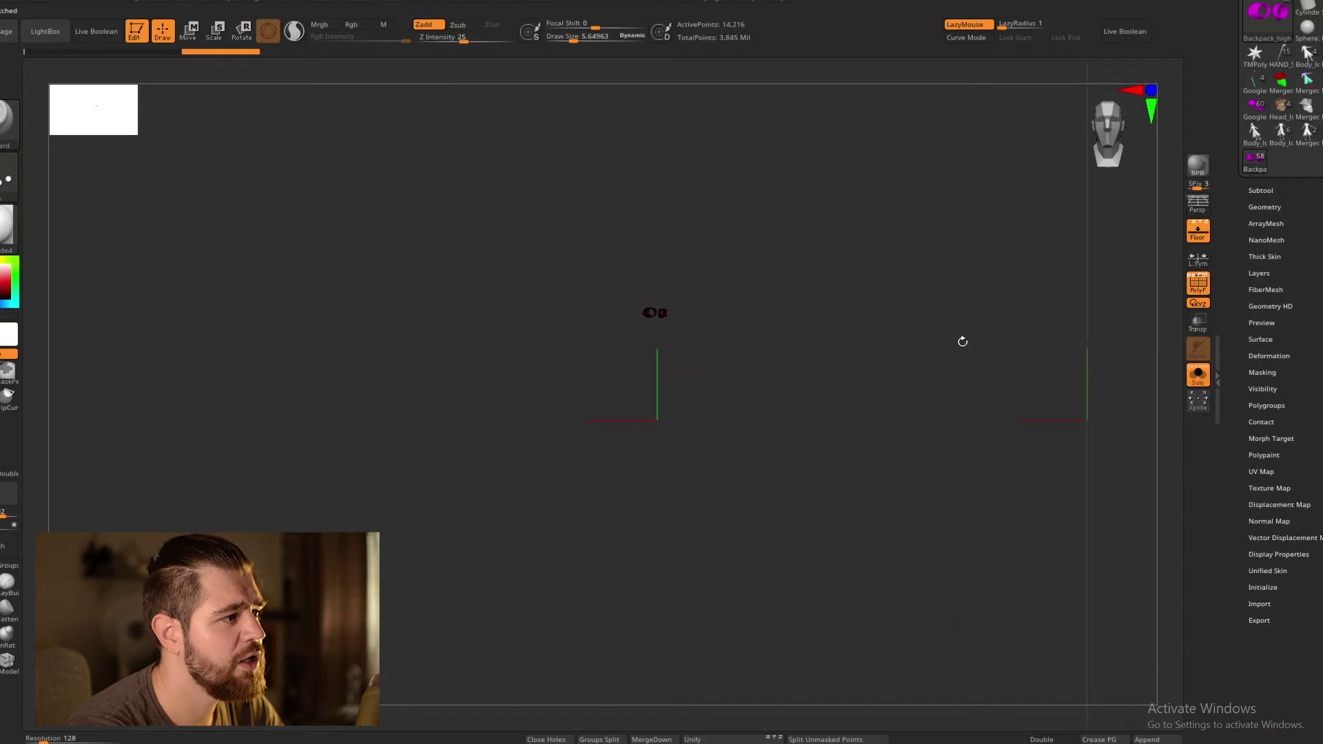
left_click(1197, 375)
left_click_drag(880, 383, 862, 363, "alt")
Step: Expand the subtool list, zoom in on the character, and turn it toward the front
left_click(1274, 188)
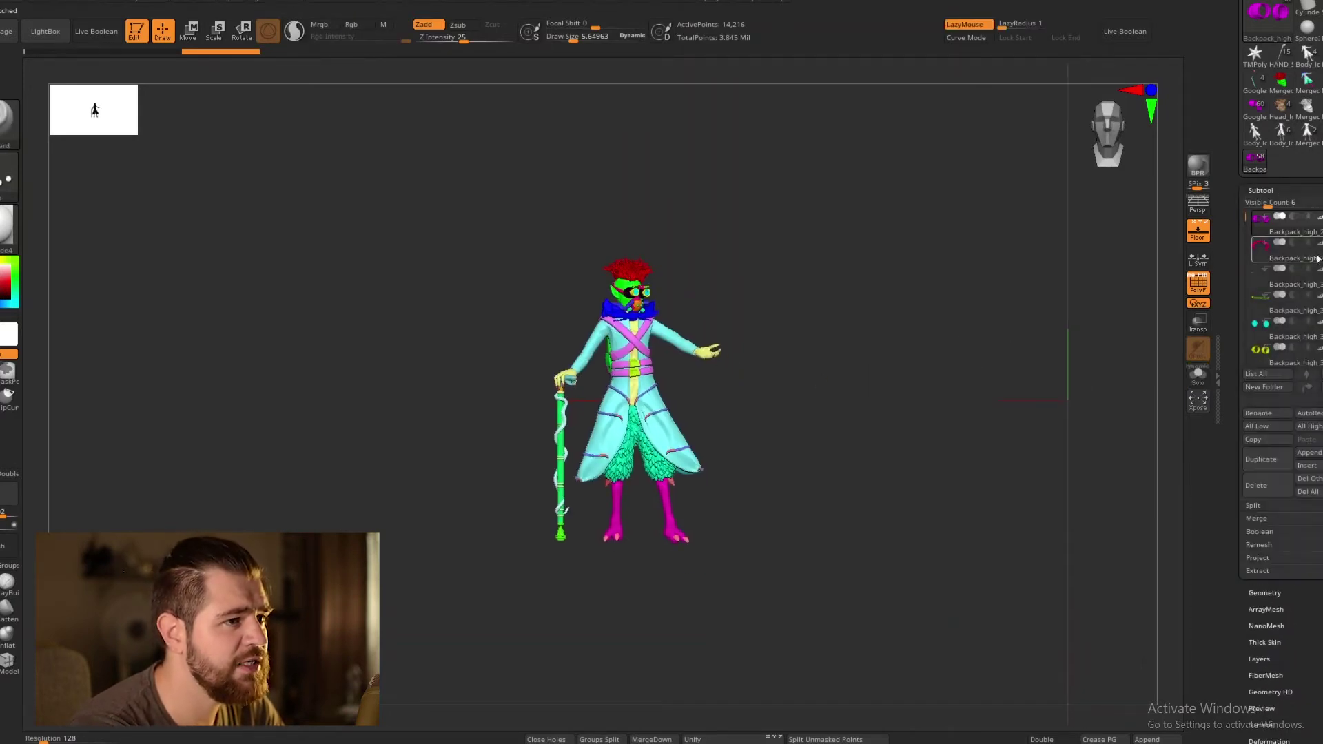
mouse_move(973, 334)
left_mouse_down("alt")
mouse_move(850, 375)
mouse_move(788, 354)
mouse_move(755, 383)
mouse_move(651, 415)
mouse_move(646, 432)
left_mouse_up("alt")
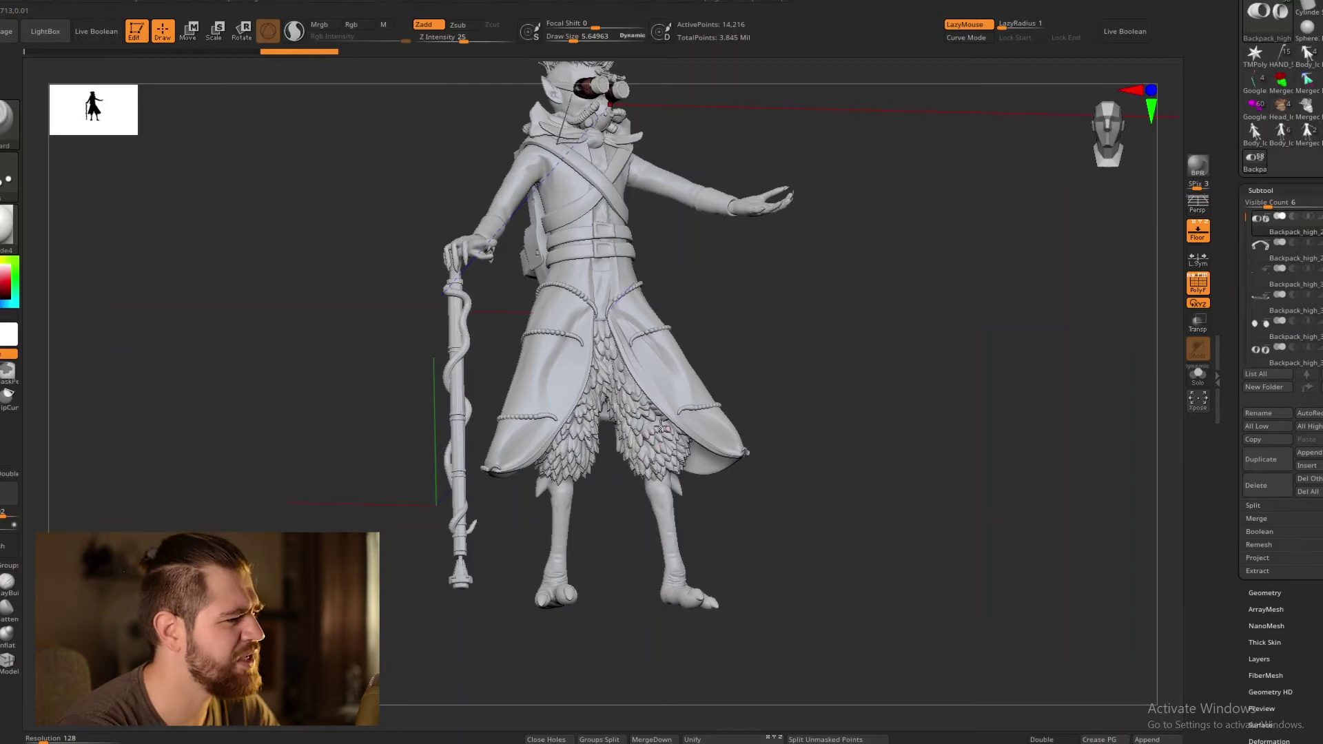
left_click_drag(804, 374, 792, 459)
mouse_move(788, 355)
left_mouse_down()
mouse_move(770, 349)
mouse_move(812, 396)
mouse_move(798, 419)
mouse_move(827, 319)
mouse_move(886, 316)
left_mouse_up()
key("b")
key("p")
key("a")
key("b")
key("s")
key("t")
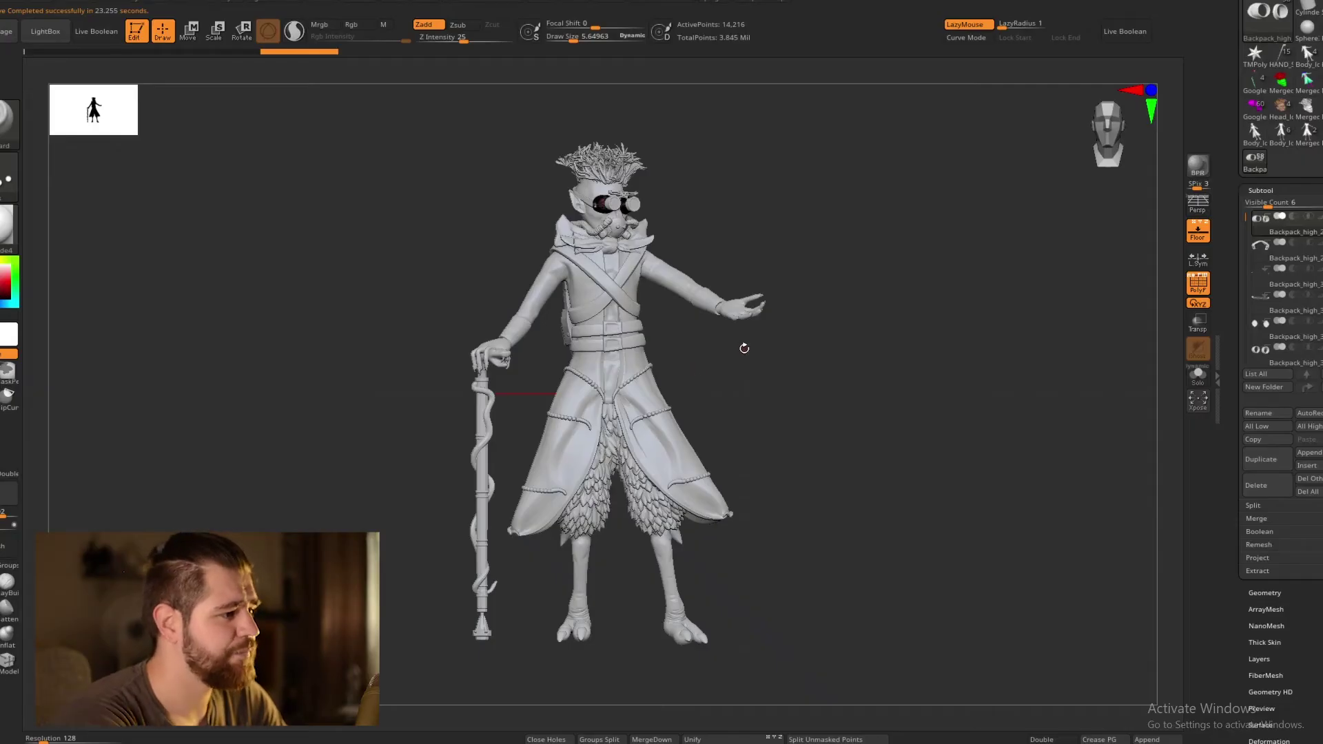
Step: Turn the character to a three-quarter view showing the backpack and goggles
left_click_drag(834, 395, 665, 426)
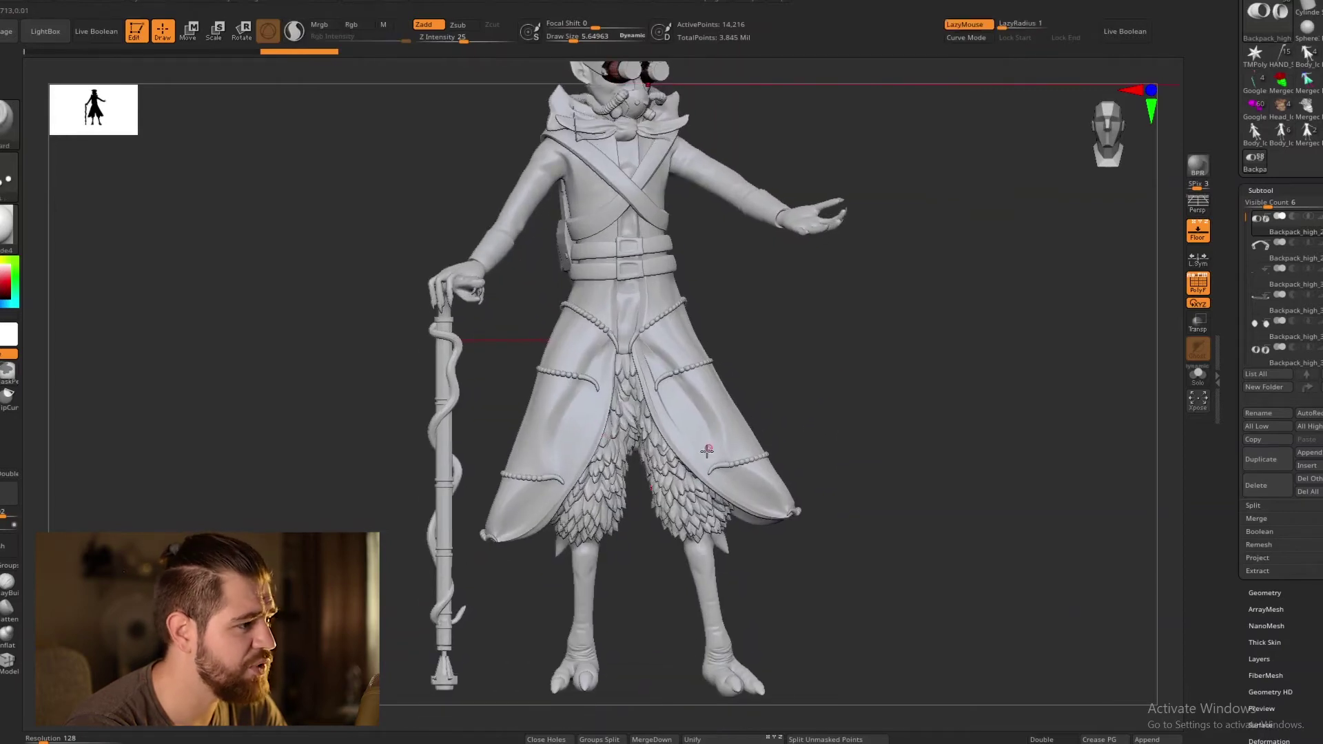
left_click_drag(842, 440, 806, 437)
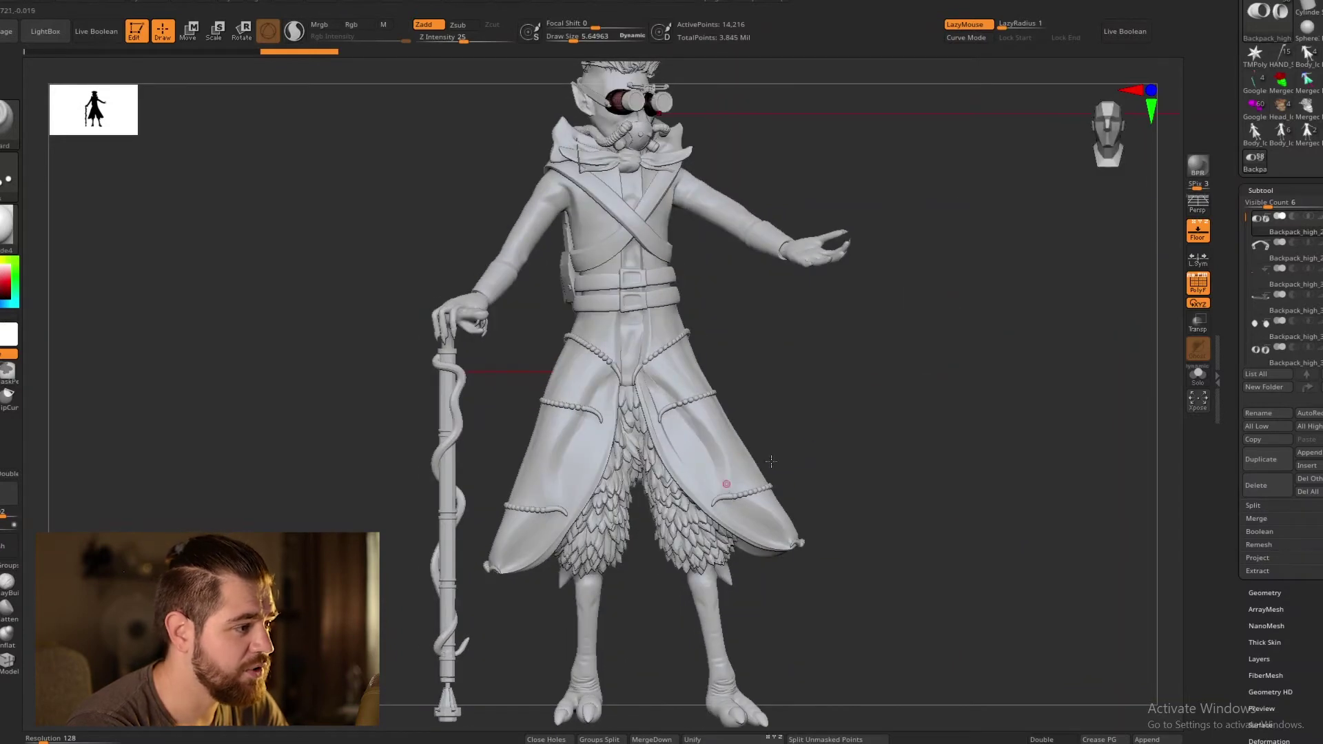
left_click(1311, 137)
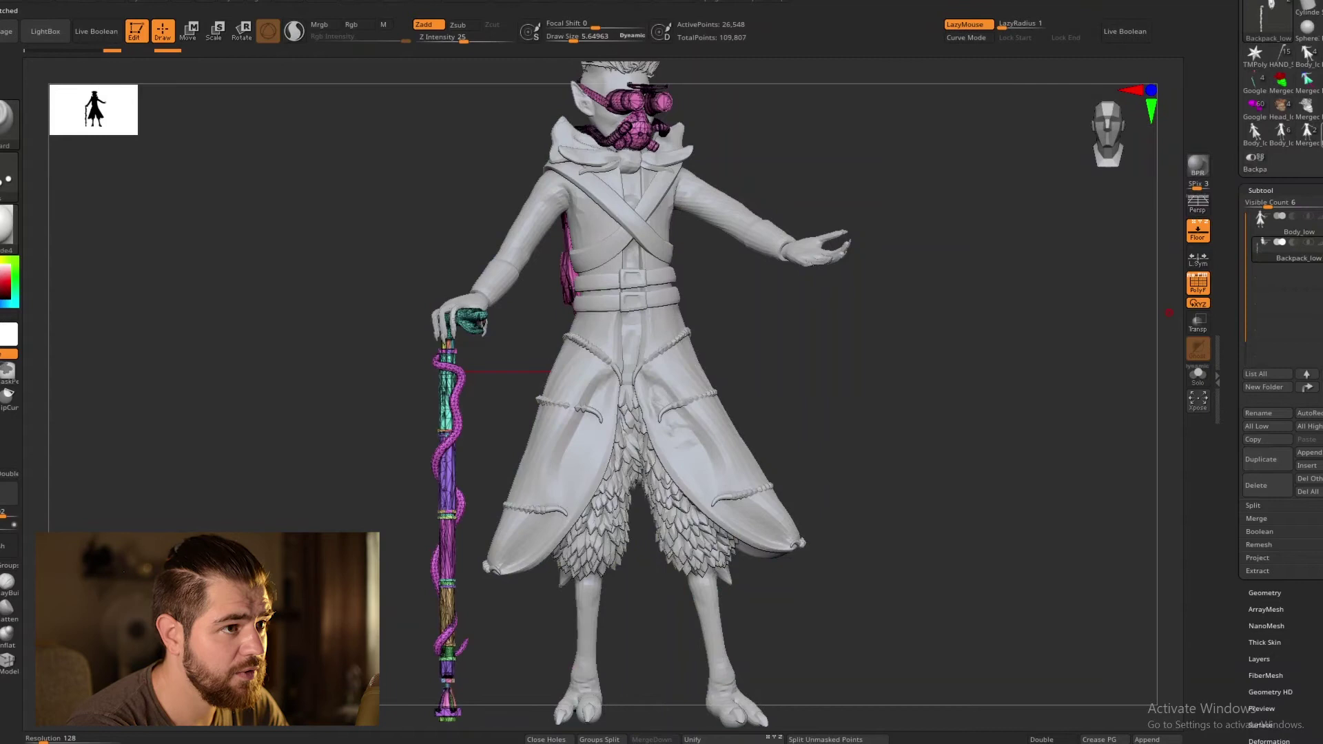
left_click_drag(782, 464, 574, 498)
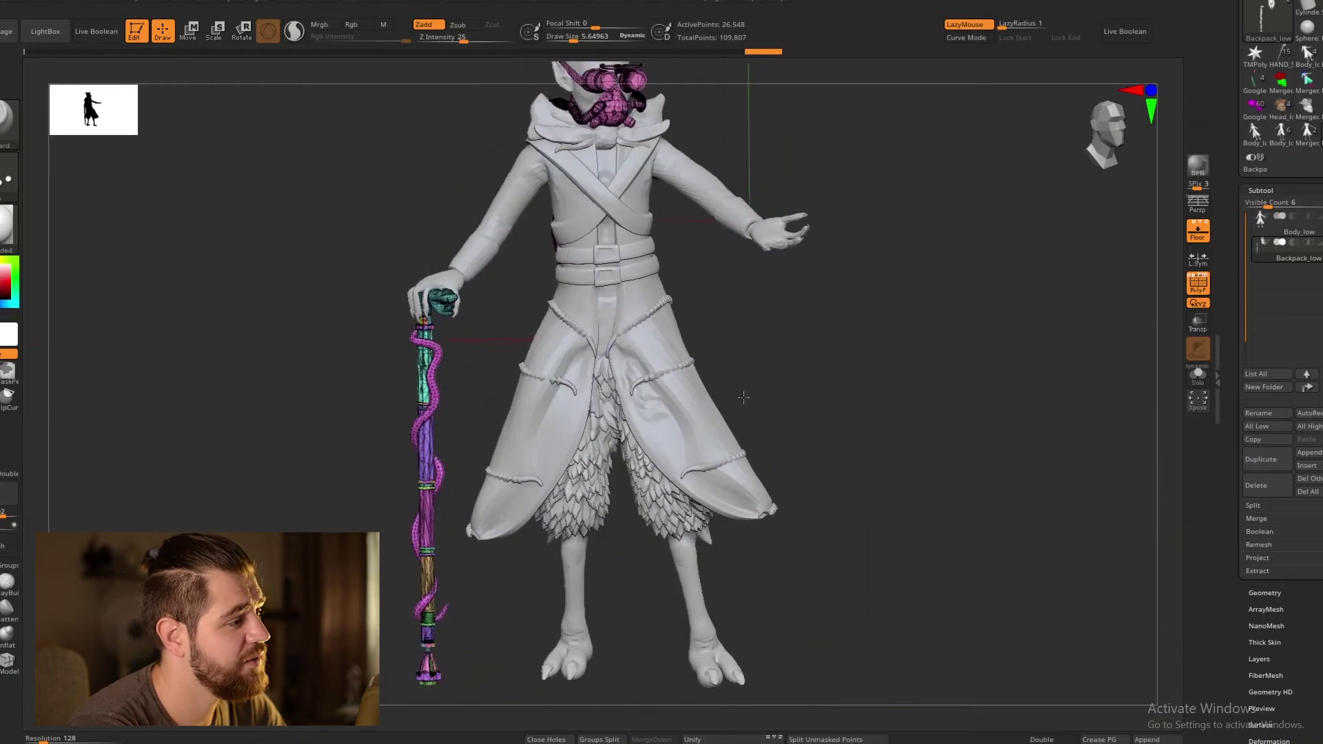
mouse_move(767, 399)
left_mouse_down()
mouse_move(765, 428)
mouse_move(720, 393)
mouse_move(736, 389)
mouse_move(736, 423)
mouse_move(711, 458)
mouse_move(827, 448)
mouse_move(873, 424)
mouse_move(845, 447)
mouse_move(837, 438)
left_mouse_up()
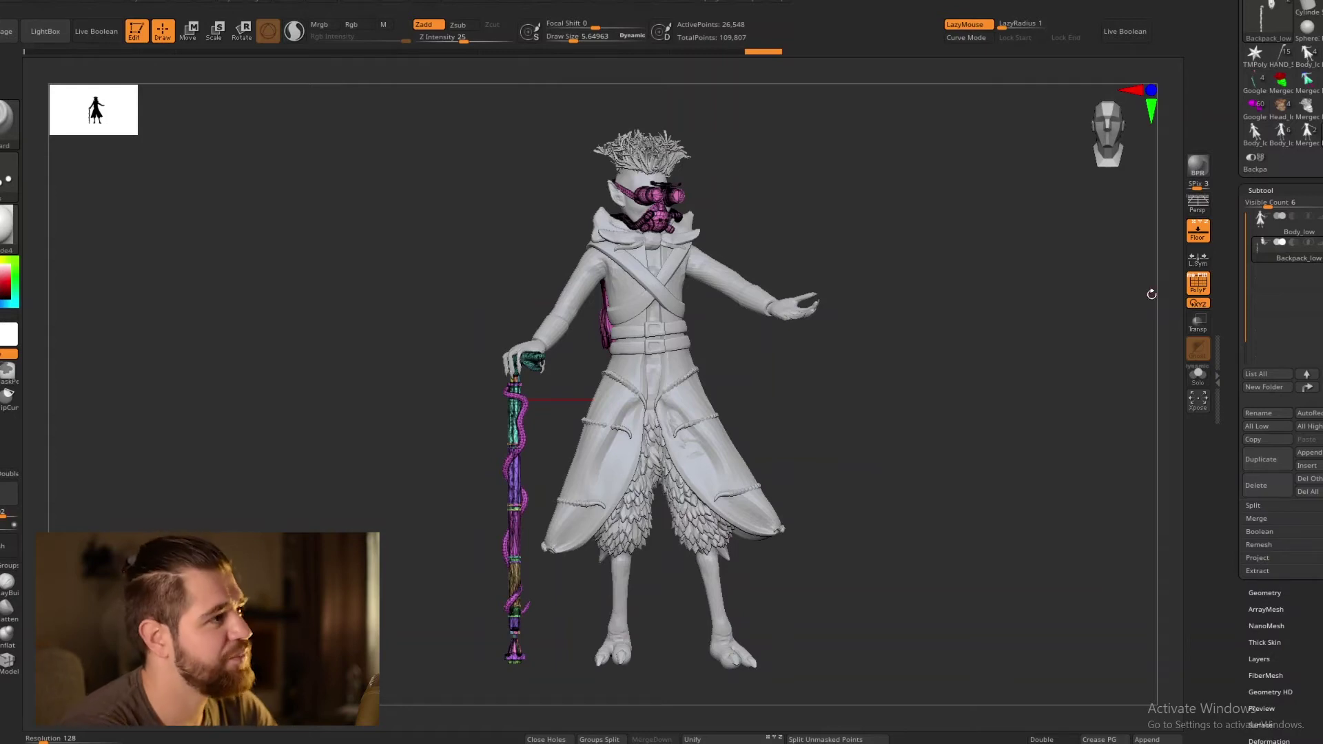
left_click_drag(939, 401, 901, 439)
Step: Turn off the polygroup colour overlay and minimize ZBrush
key("shift+f")
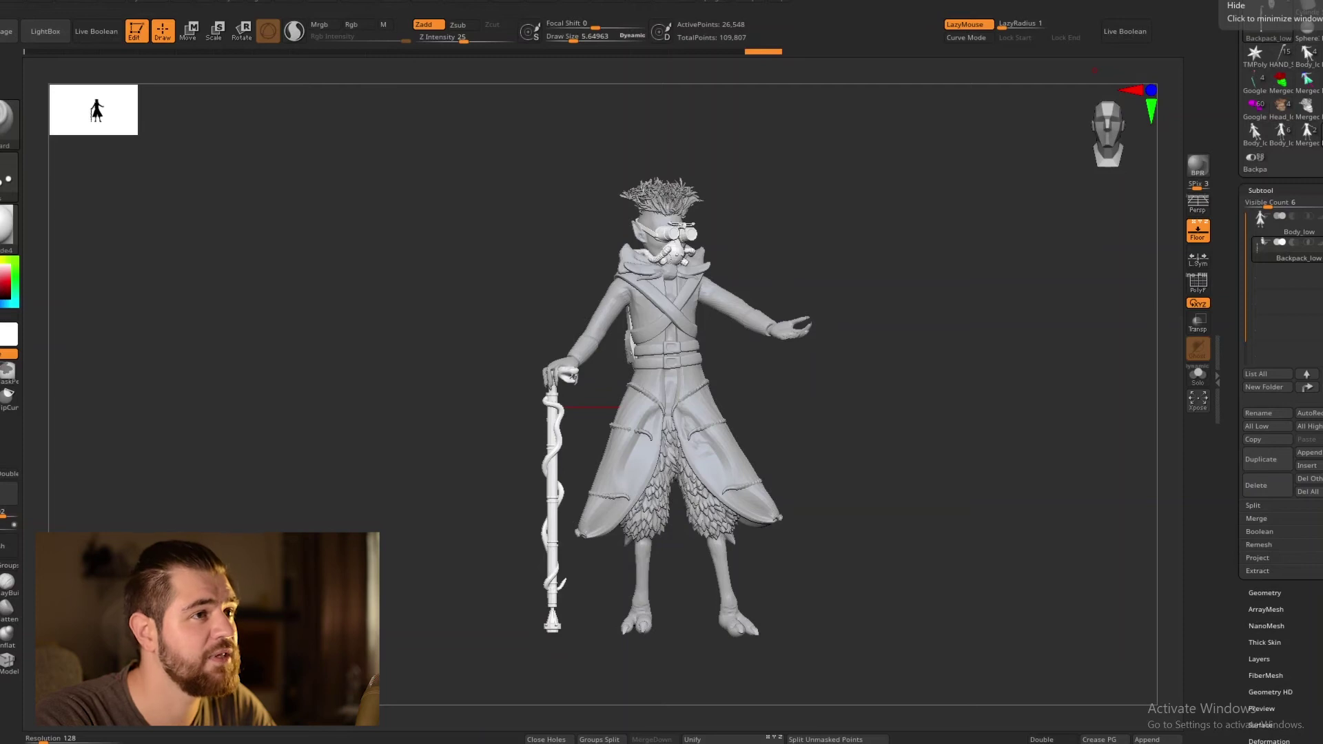
left_click(1307, 6)
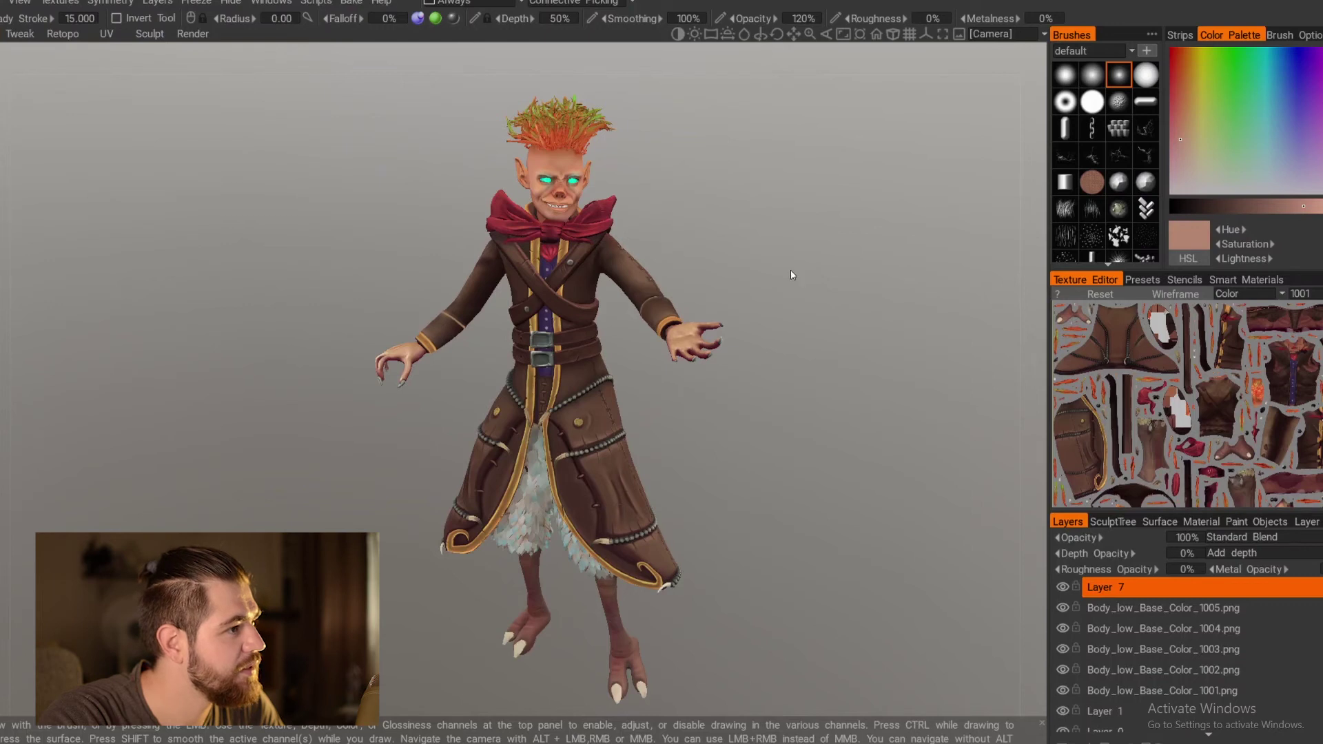
Step: Orbit the painted character in 3DCoat, checking its eyes, brown coat and red collar from all sides
left_click_drag(791, 274, 623, 275)
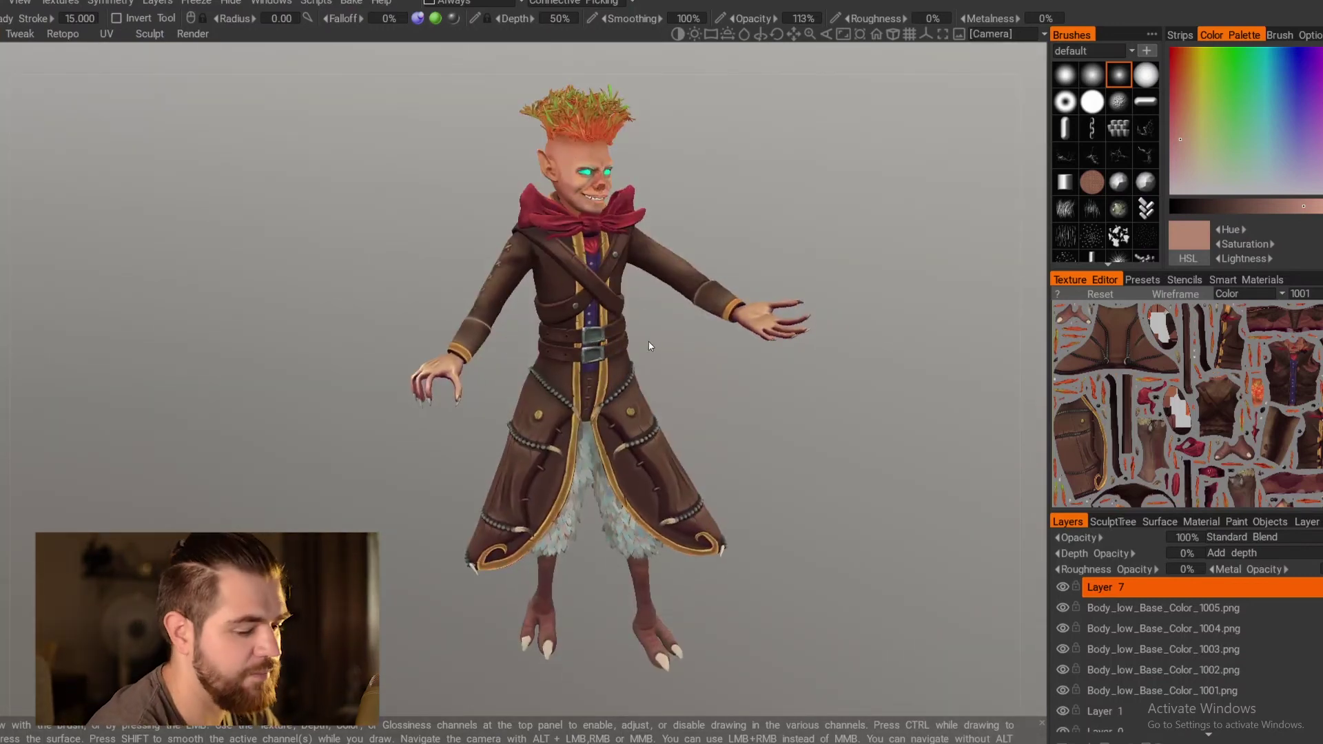
left_click_drag(779, 248, 605, 233)
left_click_drag(762, 296, 651, 284)
left_click_drag(712, 483, 583, 412)
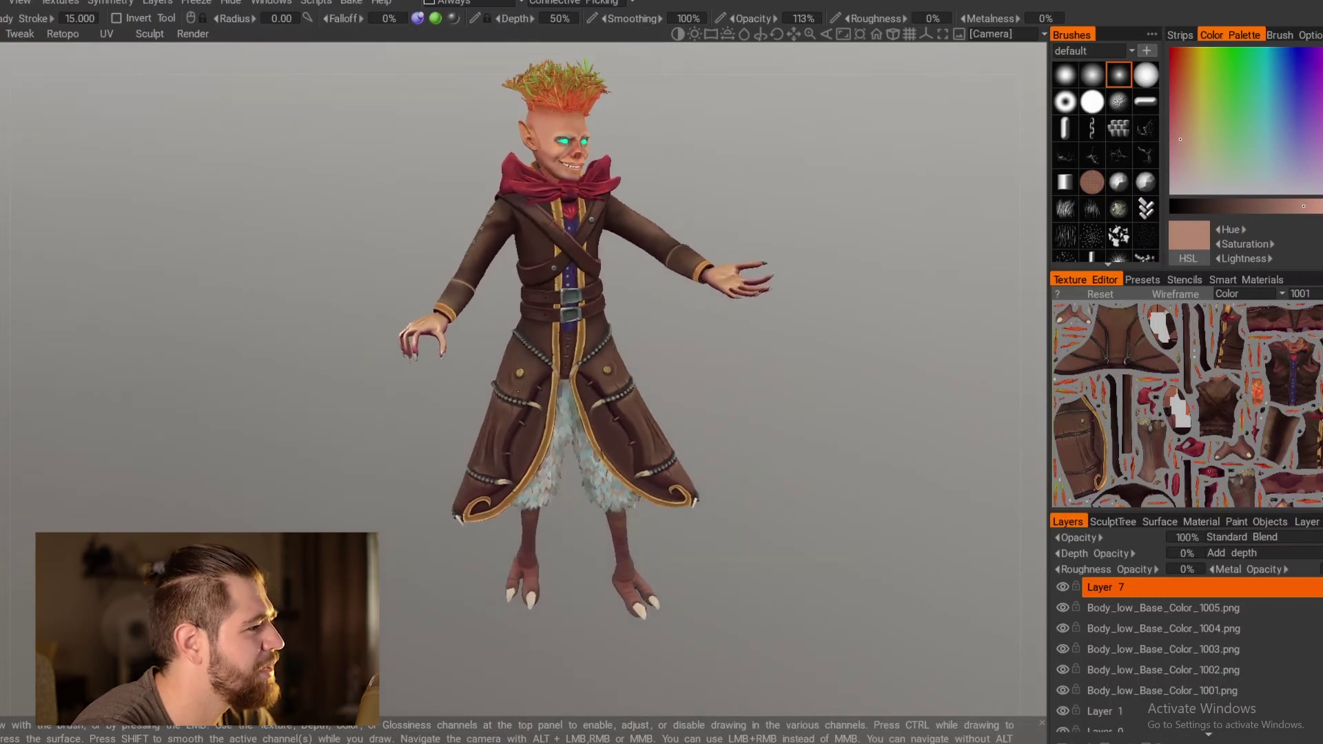
left_click_drag(802, 379, 770, 412)
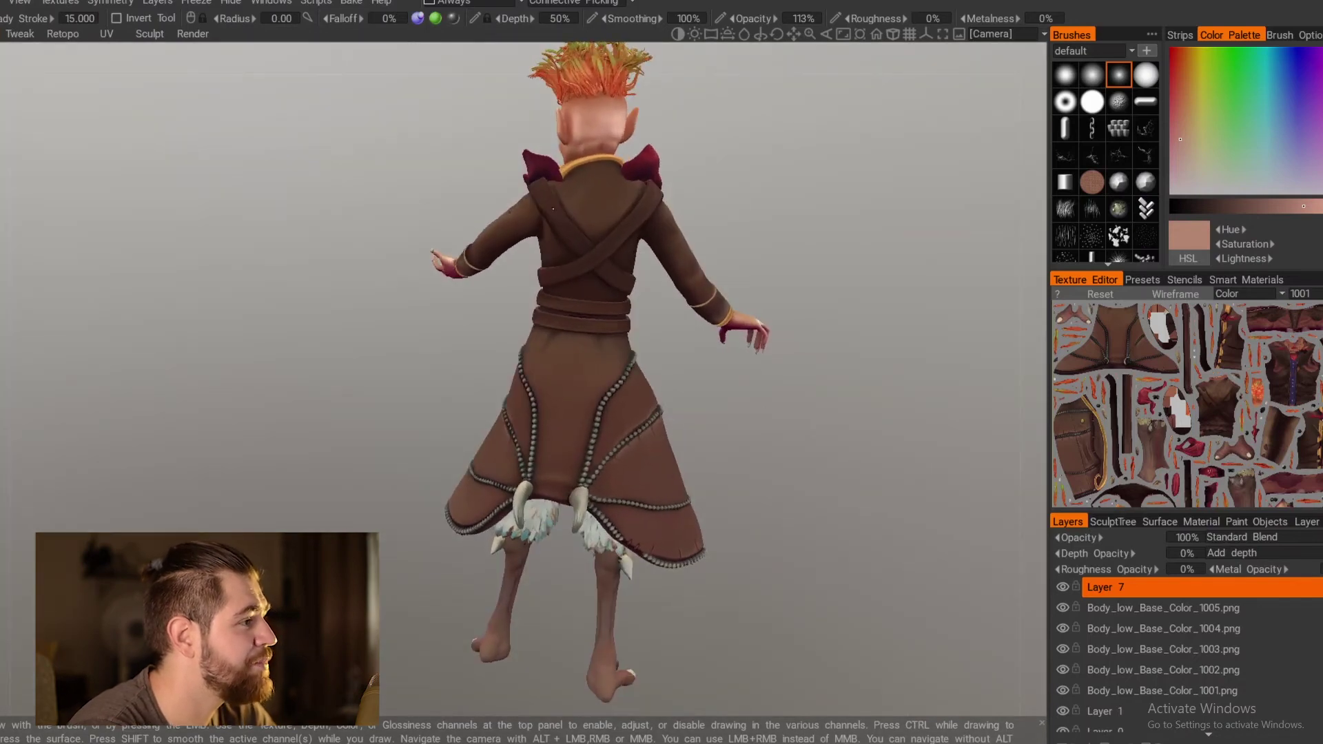
left_click_drag(828, 321, 482, 325)
left_click_drag(813, 277, 666, 241)
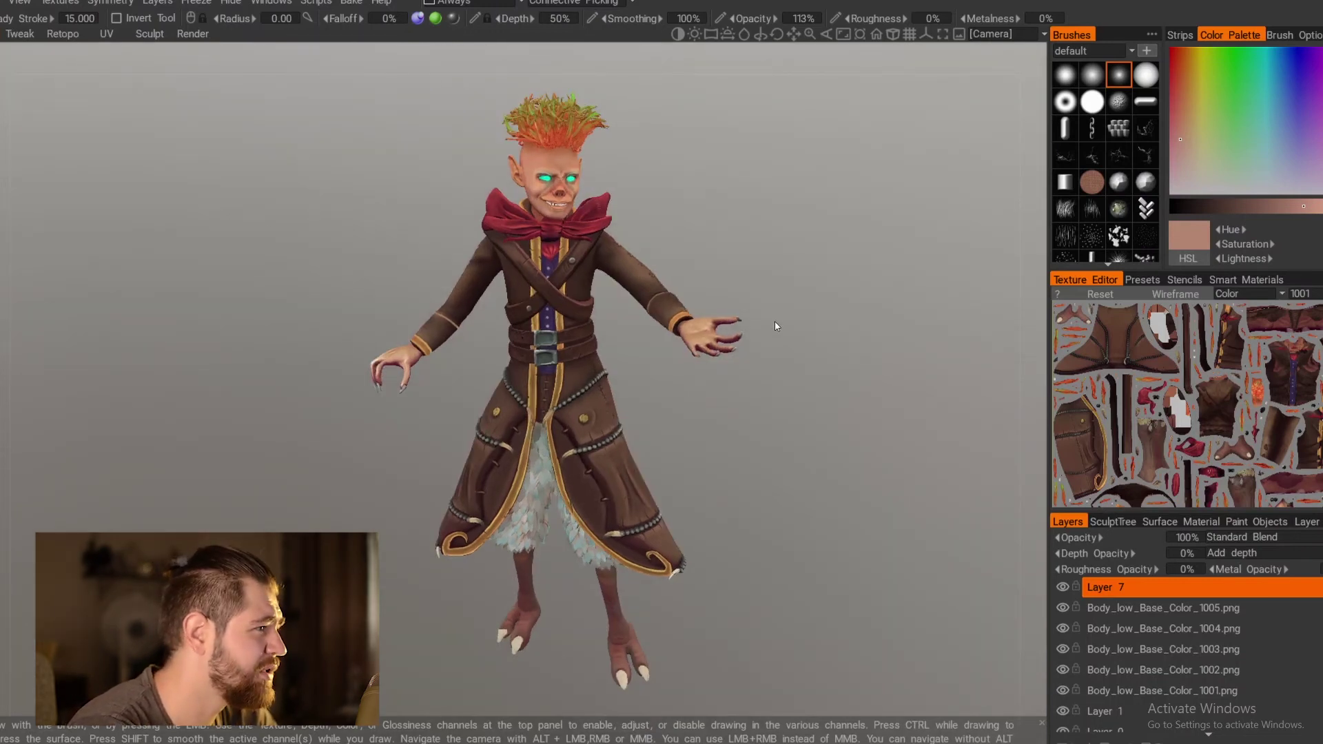
left_click_drag(756, 333, 786, 311)
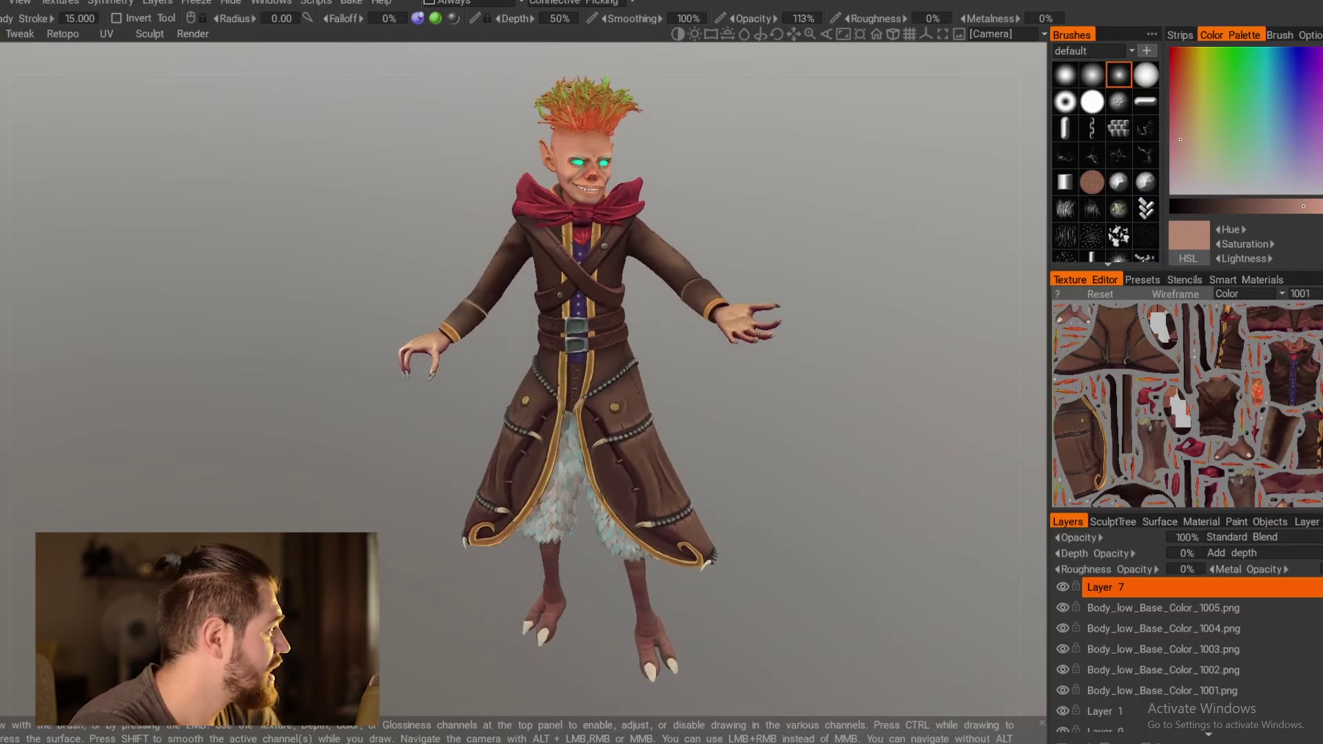
left_click_drag(844, 365, 780, 362)
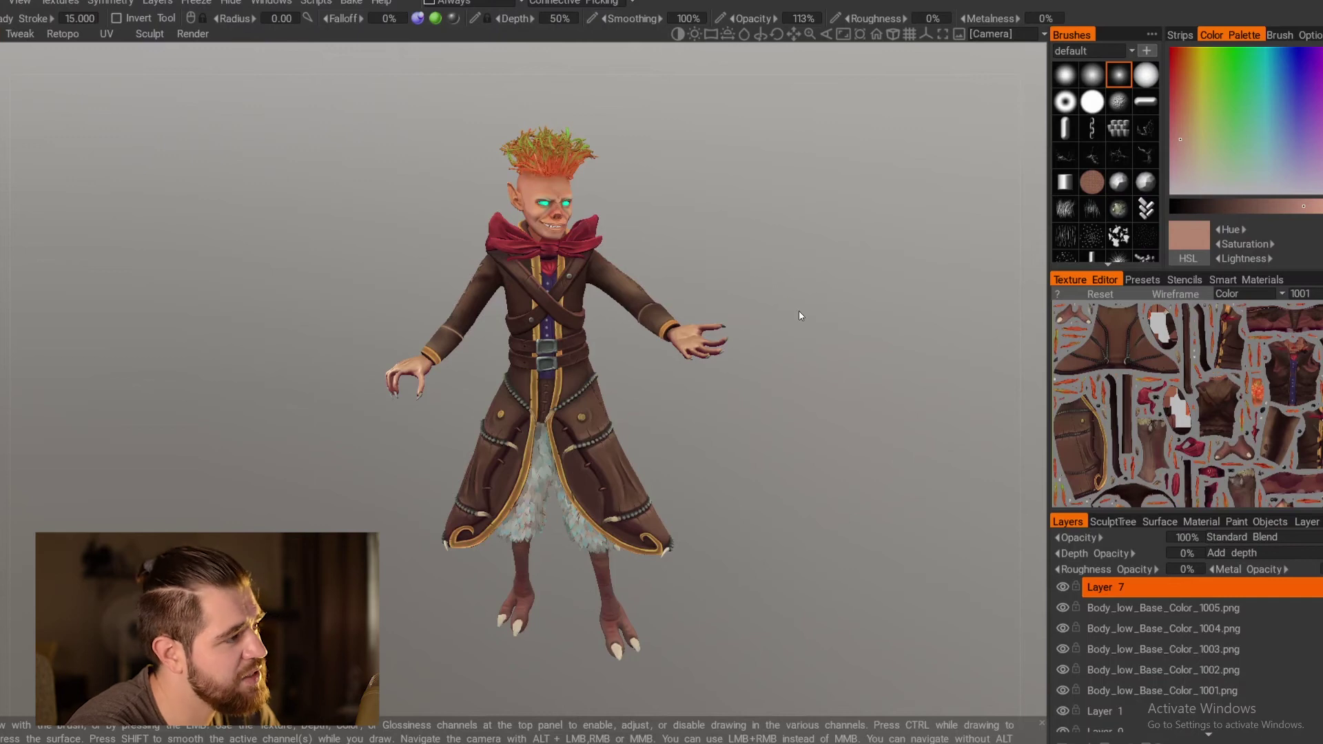
left_click_drag(778, 329, 791, 360)
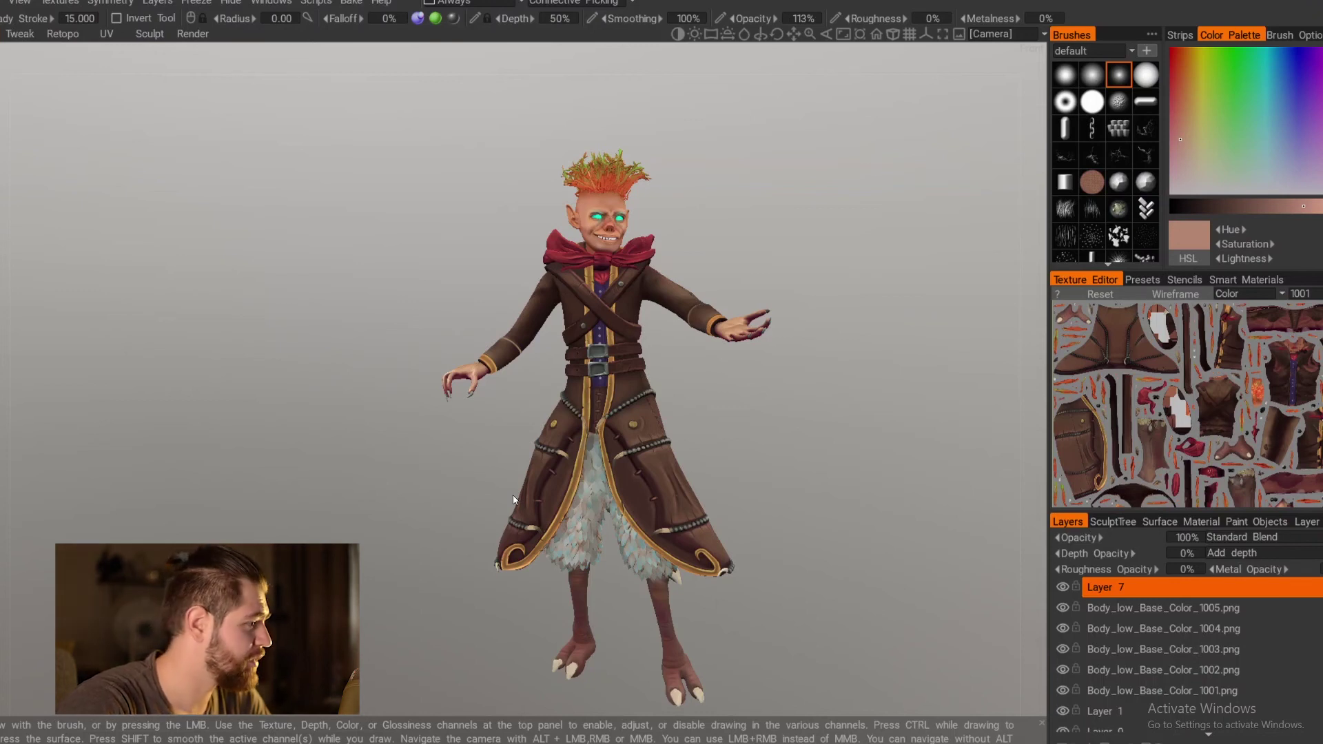
Step: Minimize 3DCoat with Win+D so the desktop and its shortcuts are visible
key("super+d")
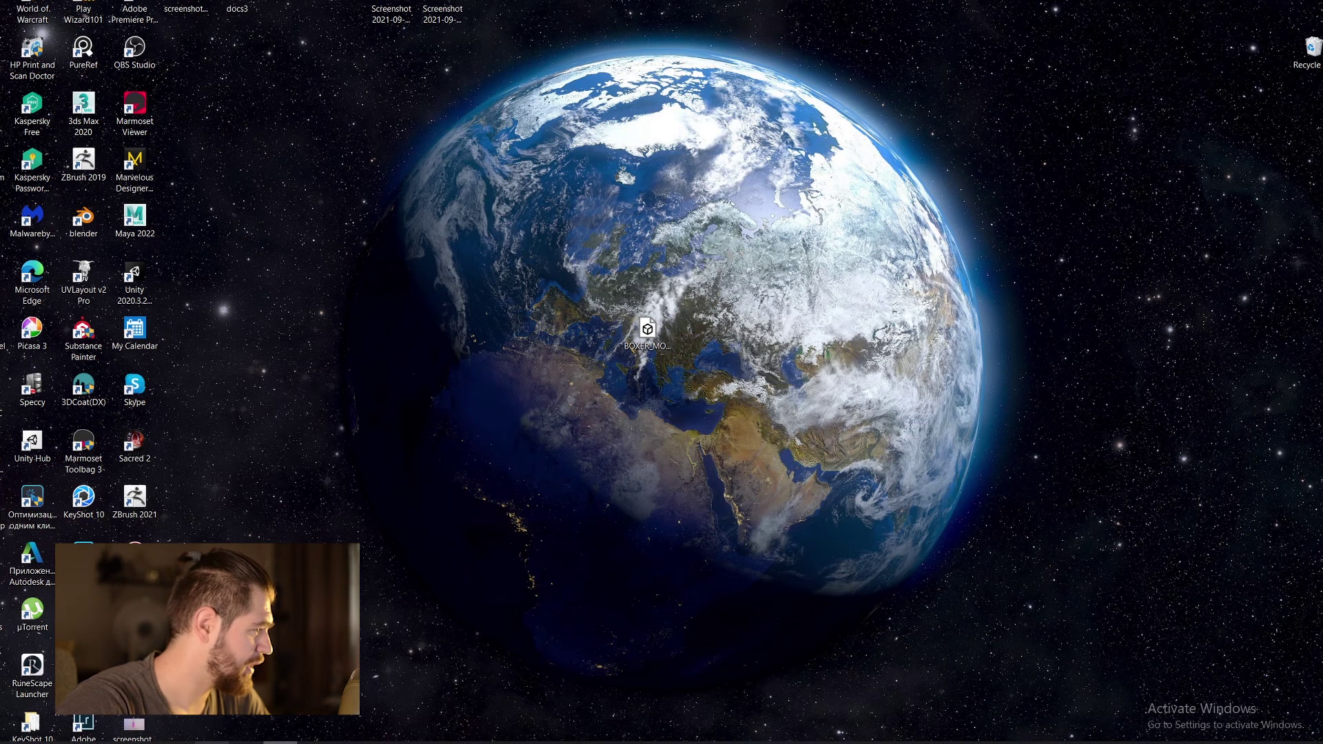
Step: From the RENDER > new > New folder window in File Explorer, open the Front_view render
left_click(27, 689)
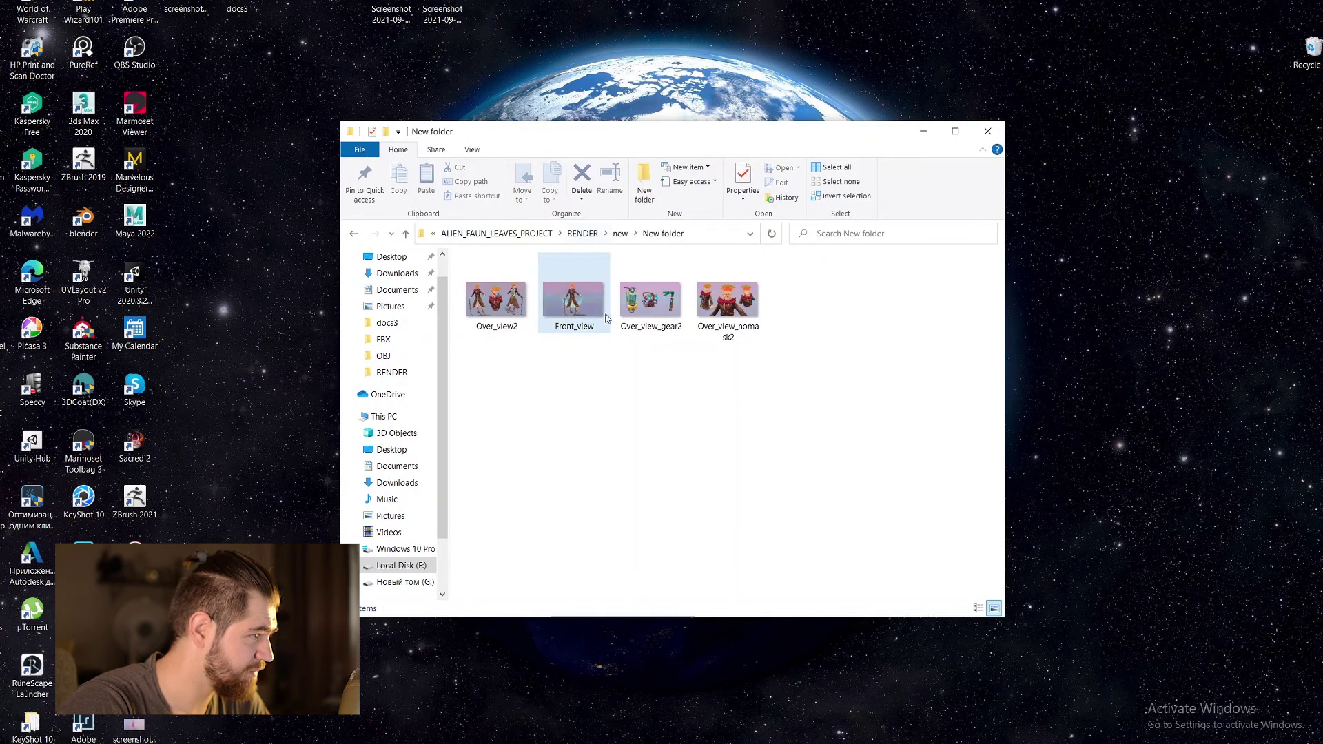
left_click(662, 448)
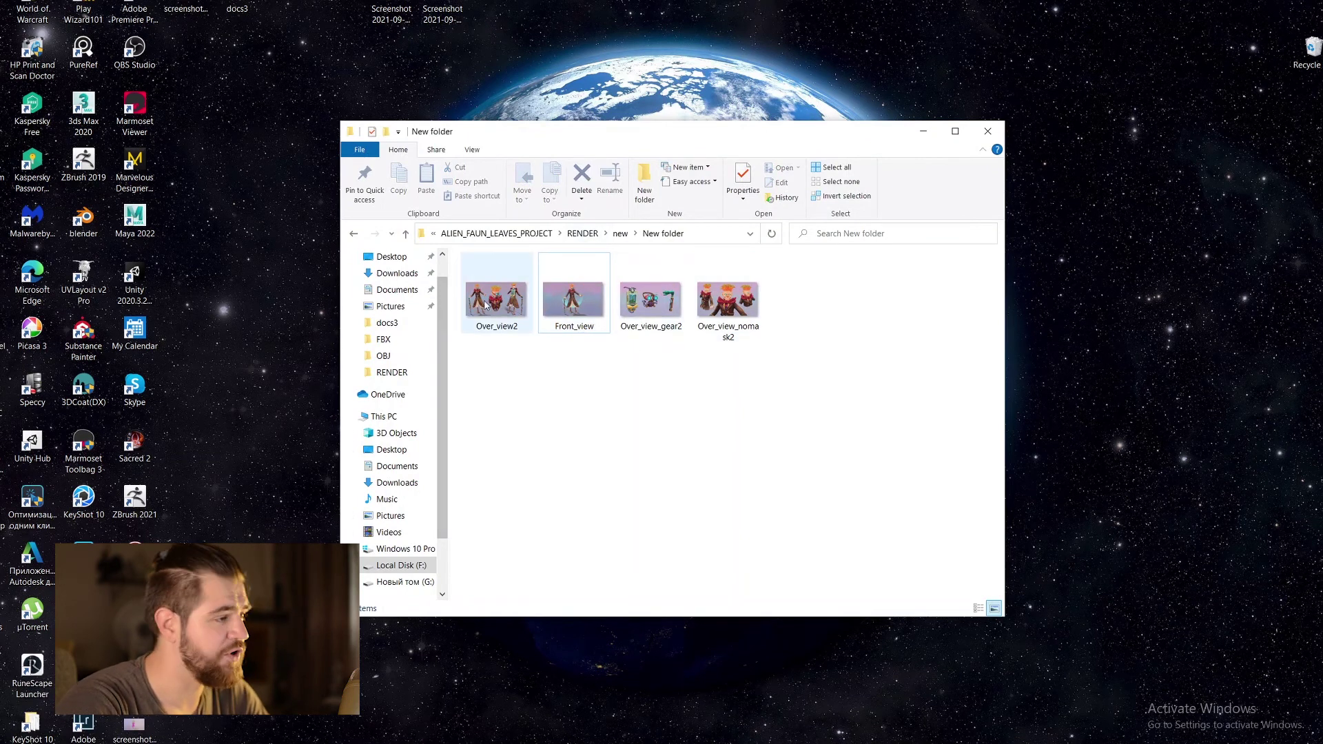
double_click(596, 309)
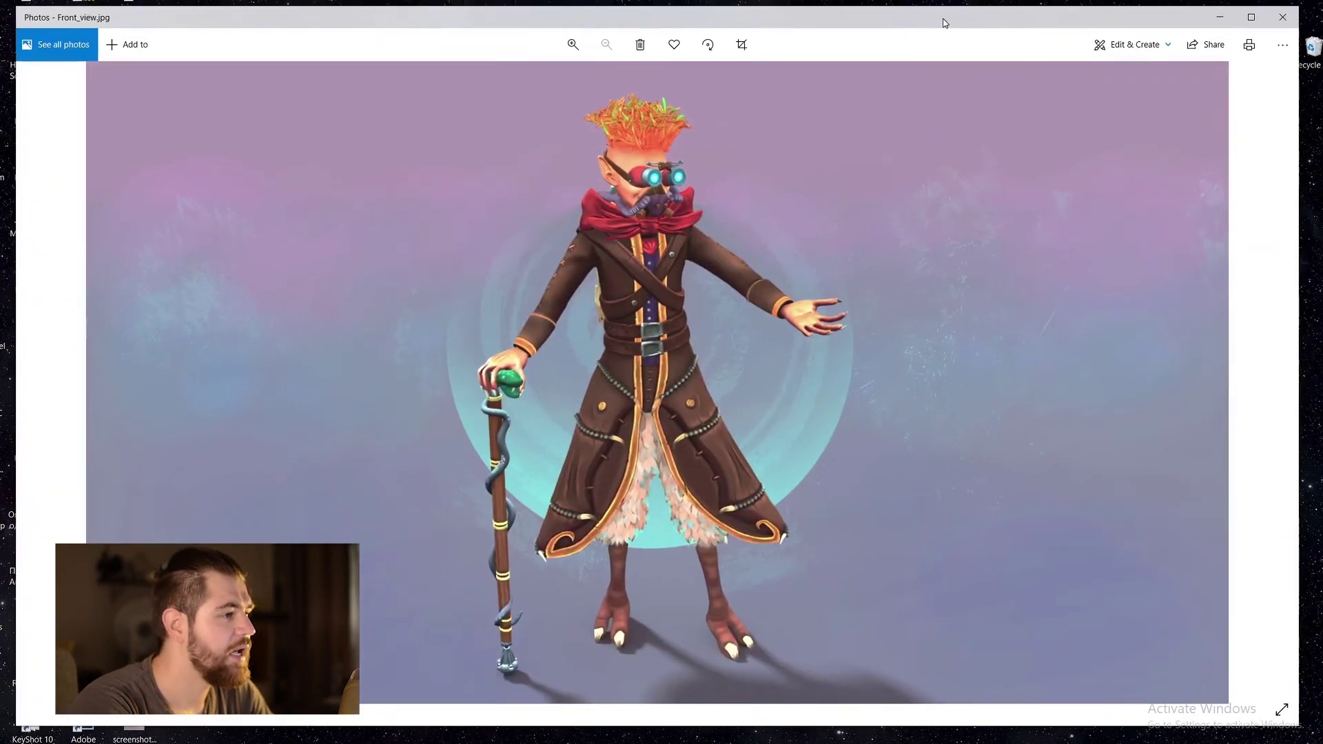
Step: Zoom into the character's goggles and face in Front_view.jpg, then zoom back out to fit
left_click_drag(944, 23, 945, 22)
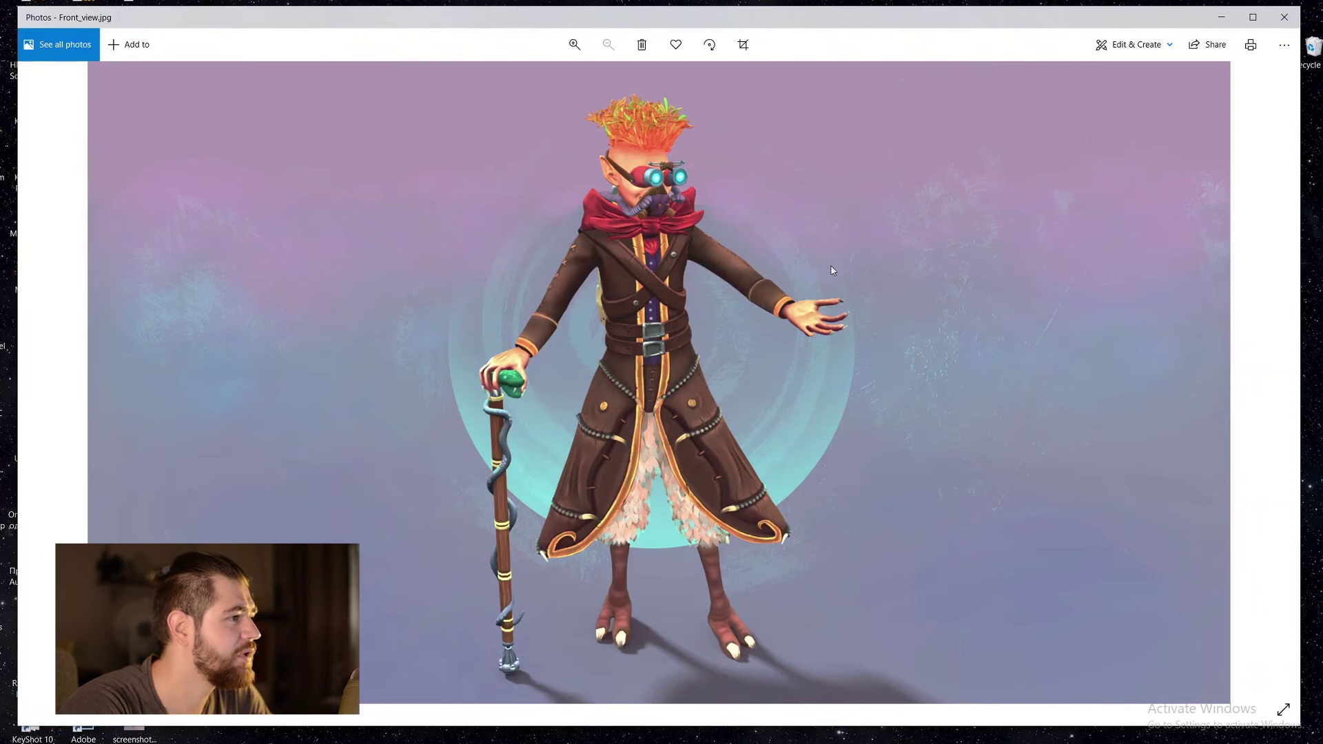
scroll(656, 183, "up", 5, "ctrl")
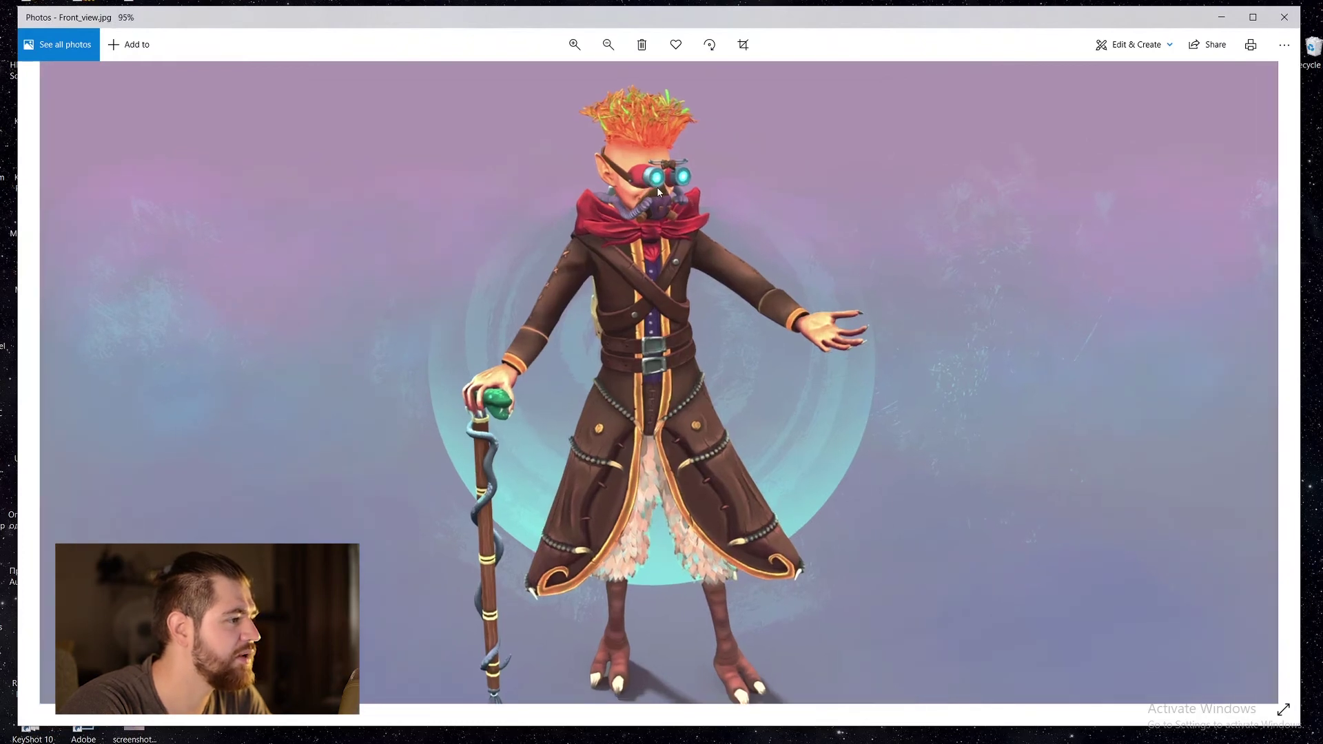
scroll(700, 274, "up", 2, "ctrl")
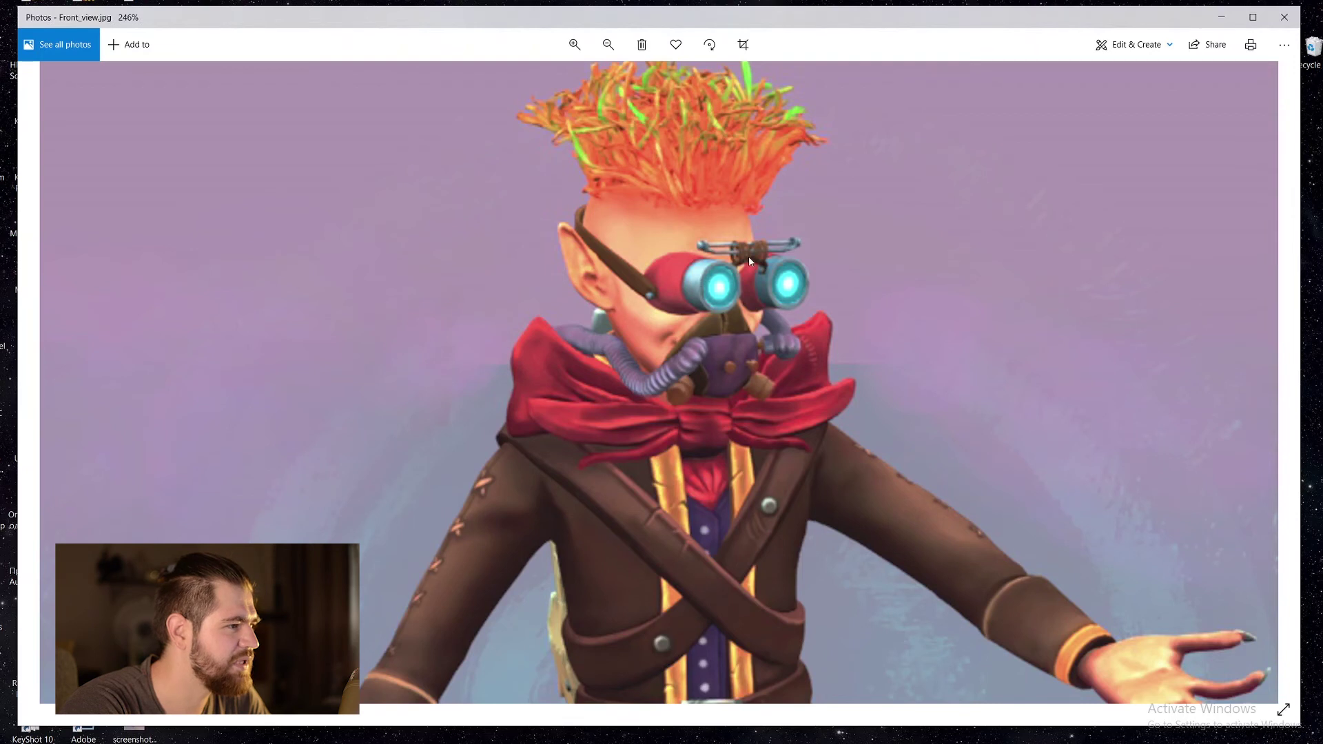
scroll(750, 260, "down", 2, "ctrl")
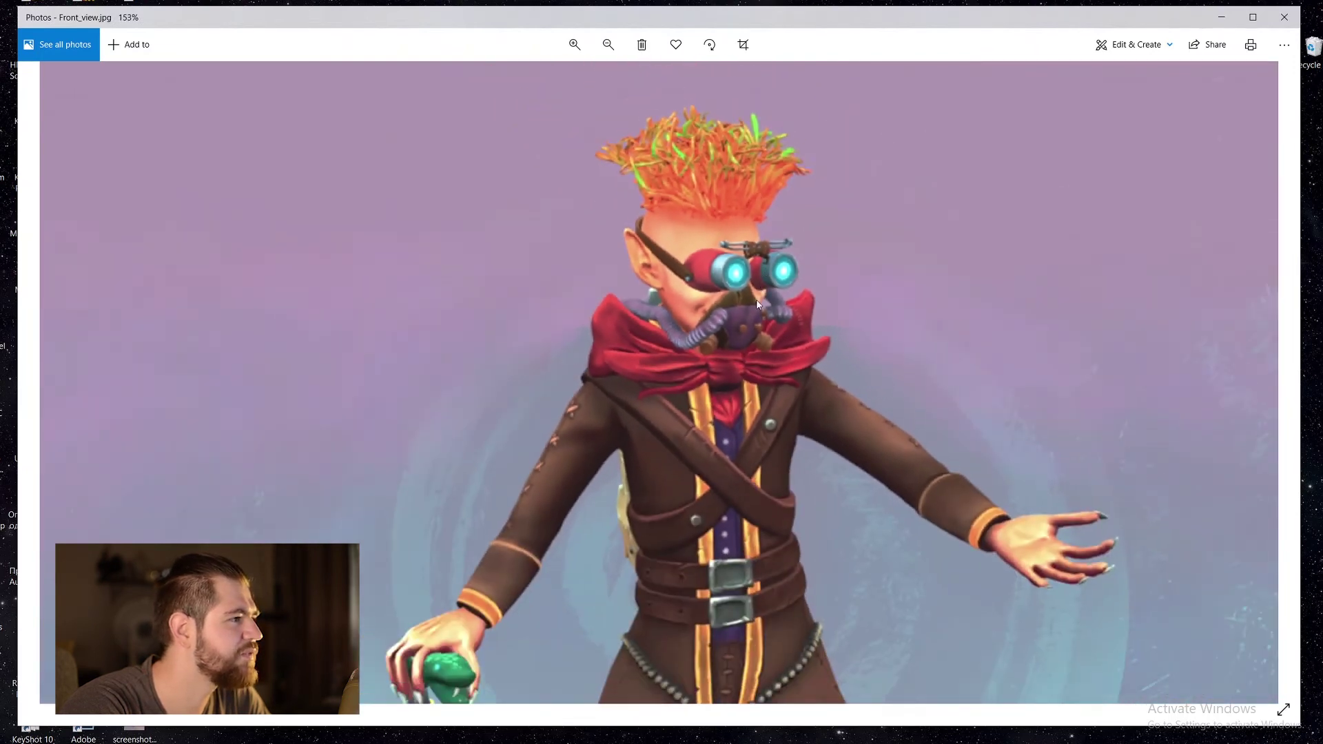
scroll(755, 299, "down", 2, "ctrl")
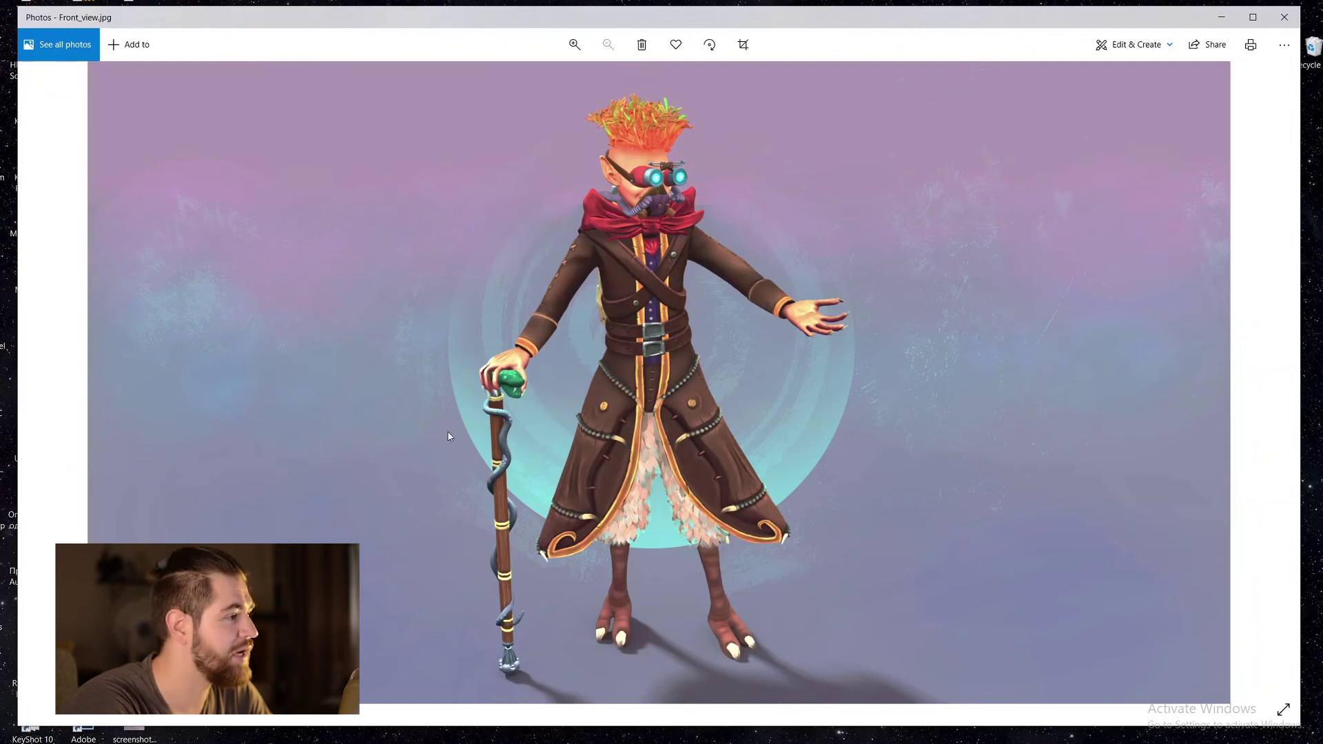
Step: Inspect the terrarium in Over_view_gear2.jpg up close, then advance to Over_view_nomask2.jpg
key("Right")
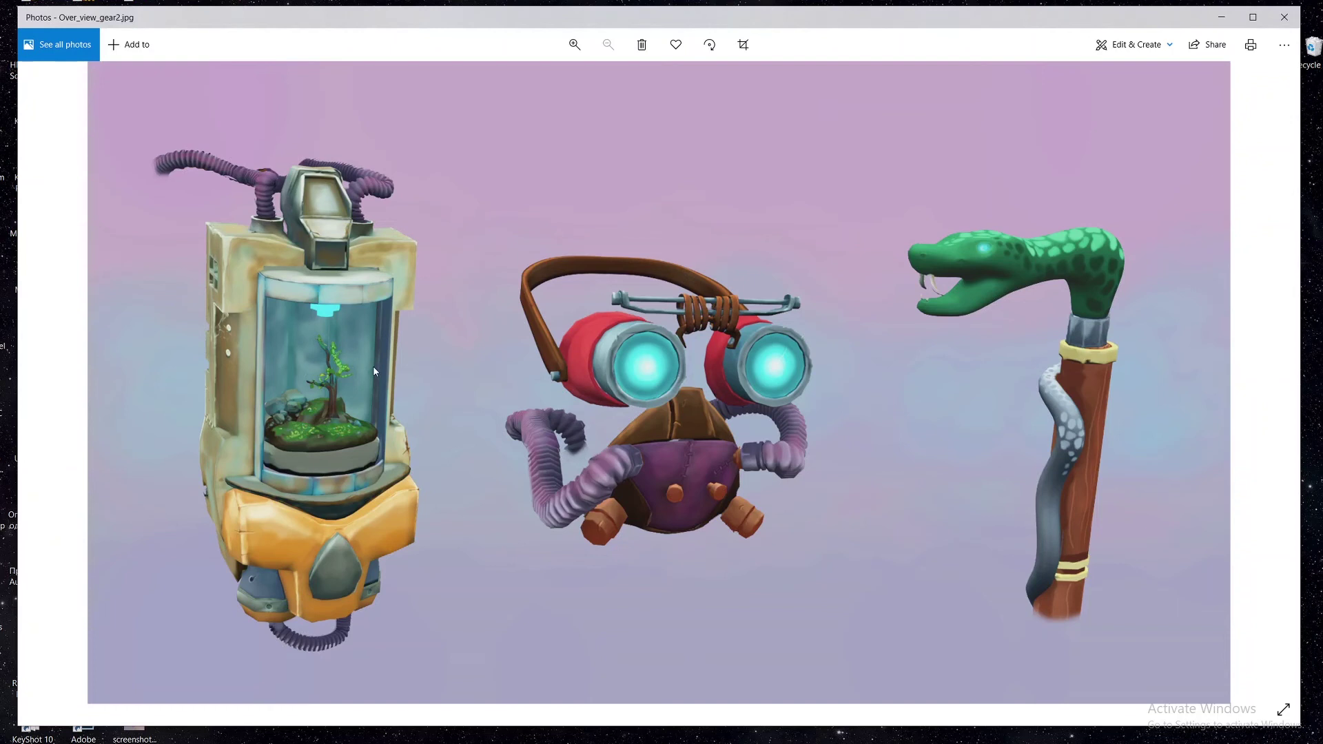
scroll(344, 410, "up", 5)
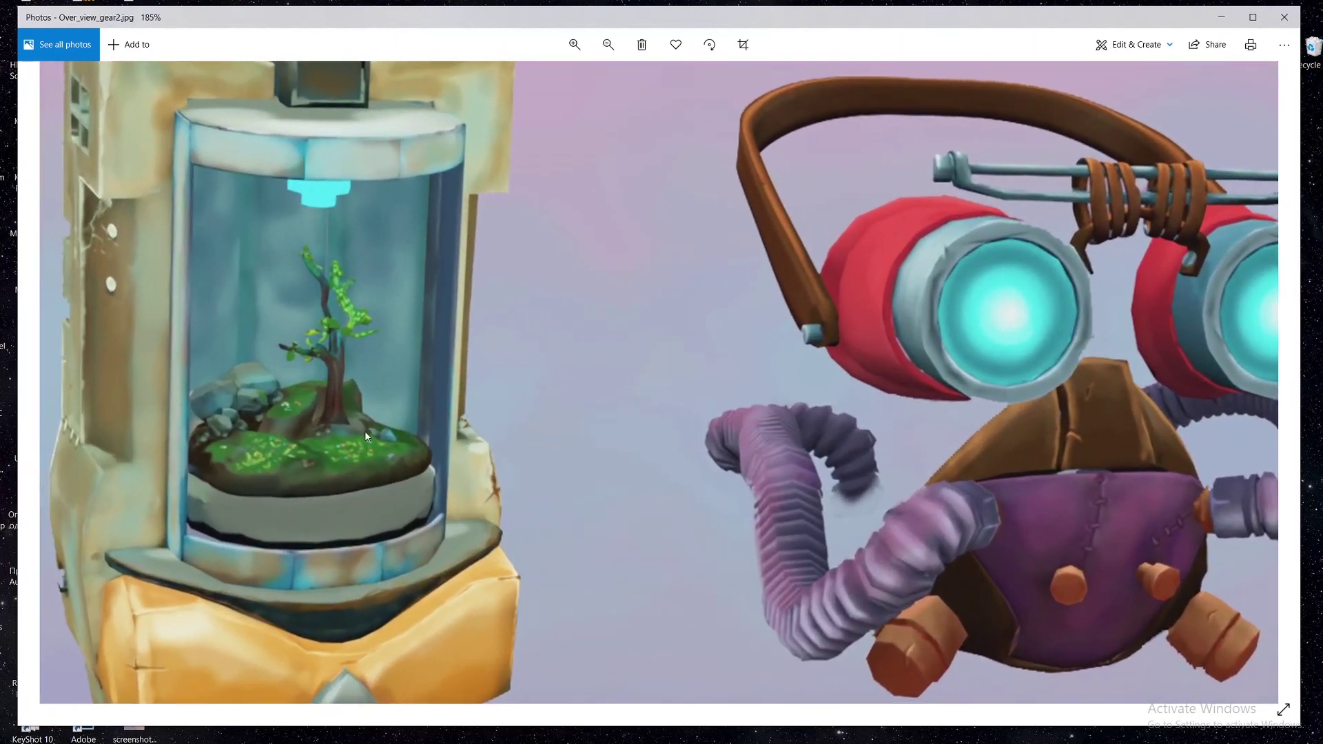
scroll(303, 418, "down", 5)
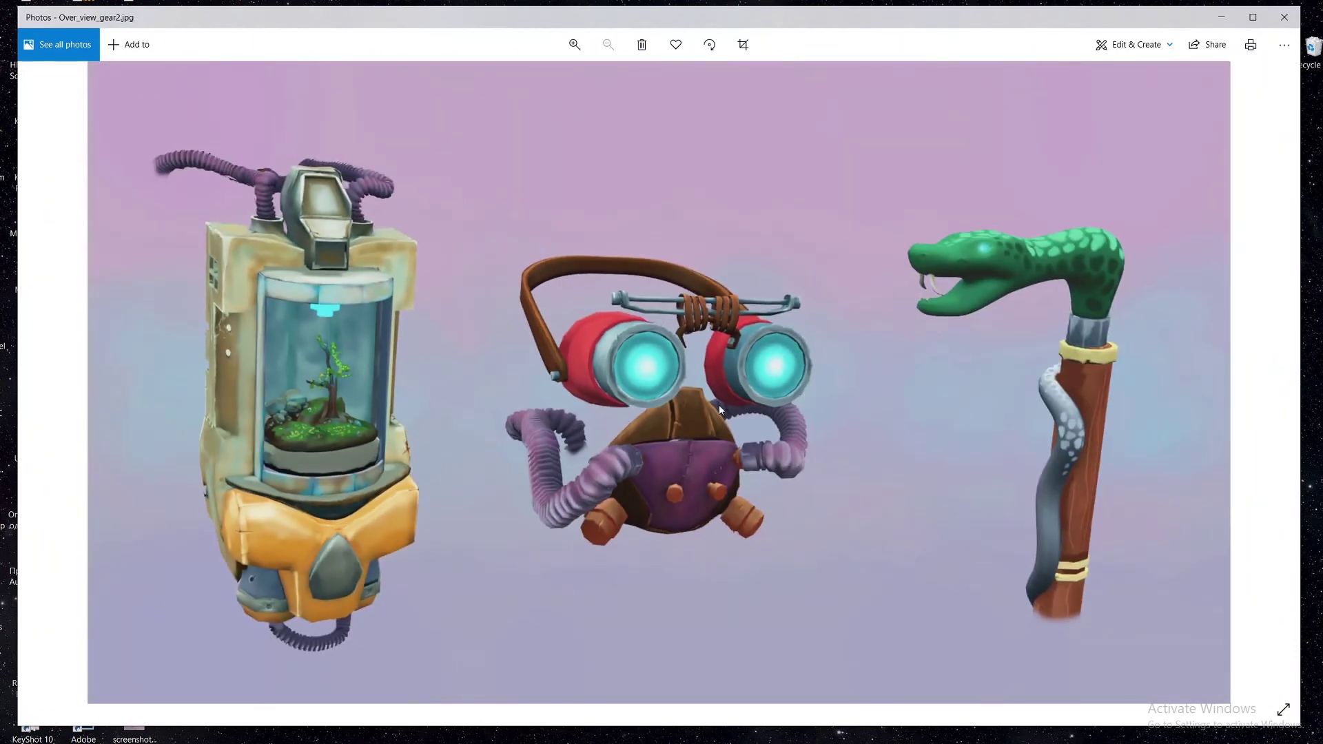
key("Right")
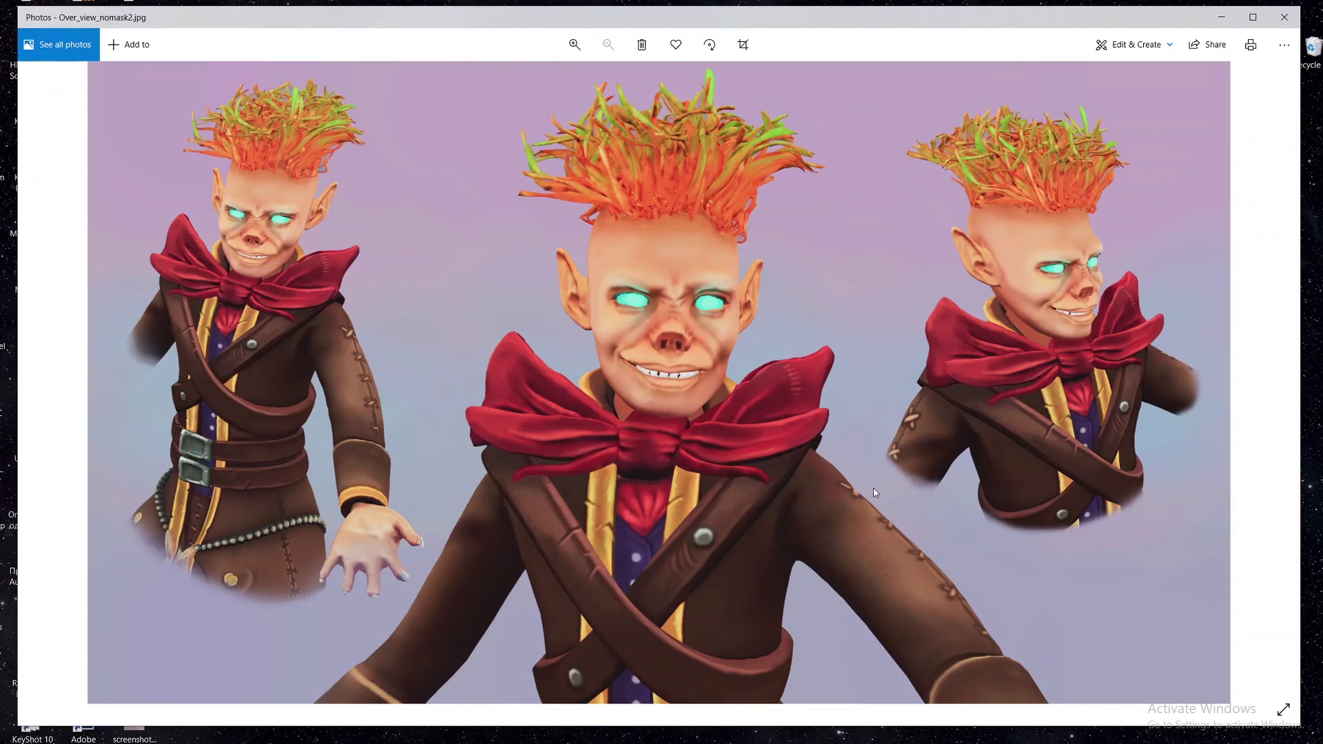
Step: Step backward through the renders to Over_view2.jpg with its front, bust and backpack views
key("Left")
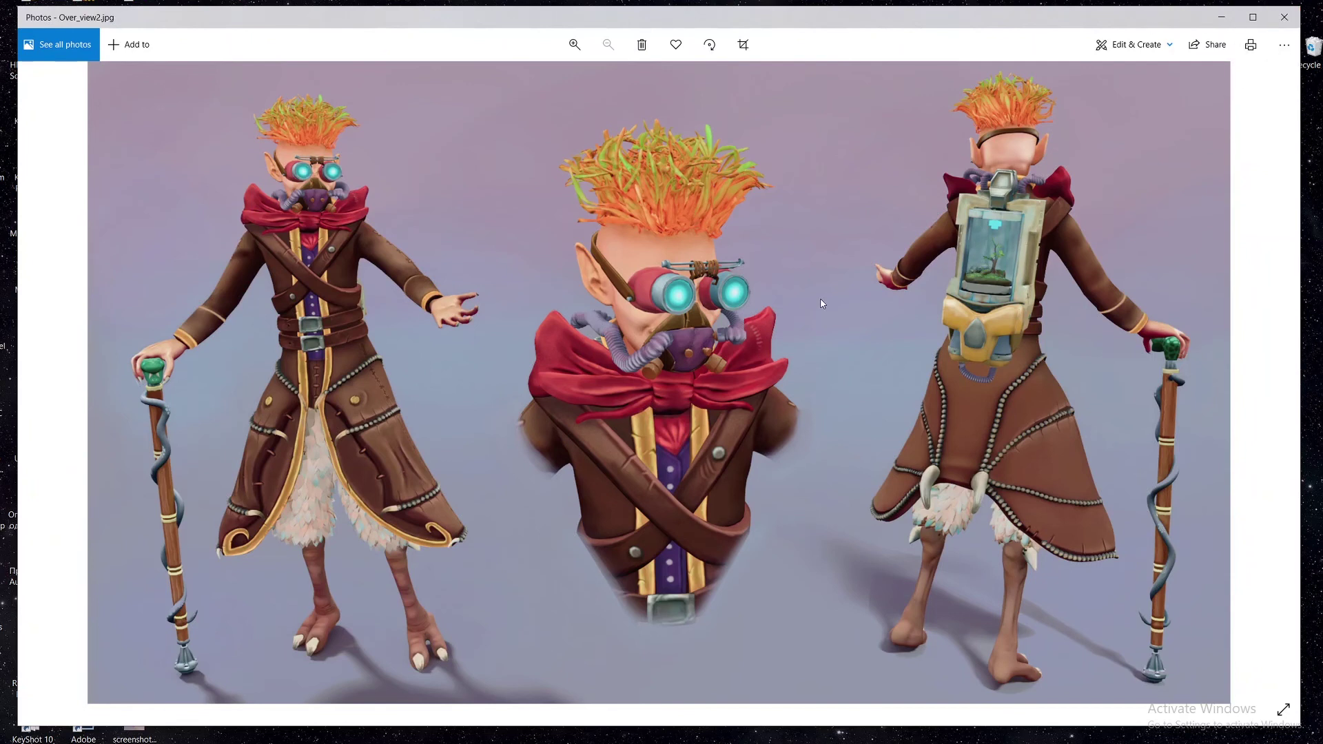
key("Left")
key("Left")
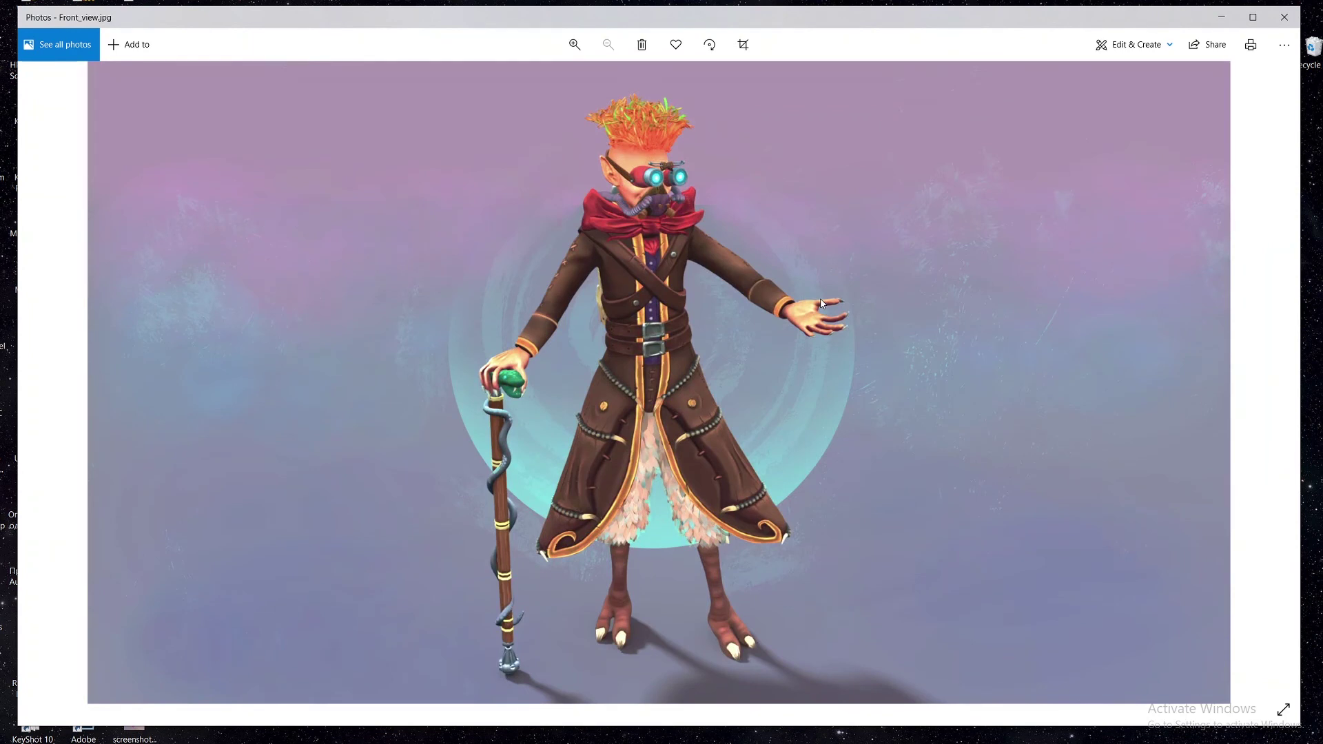
Step: Drag the top edge of the Photos window up to make the Front_view.jpg viewer taller
left_click_drag(806, 9, 799, 0)
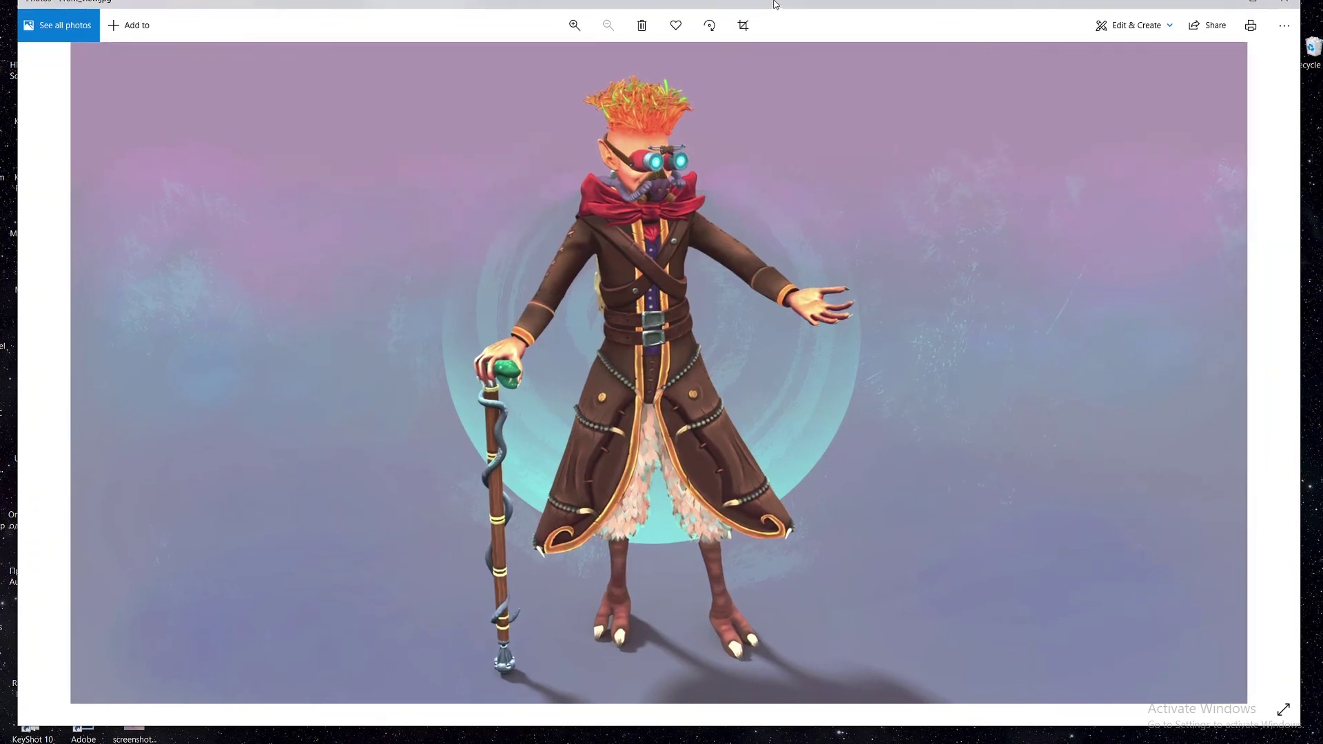